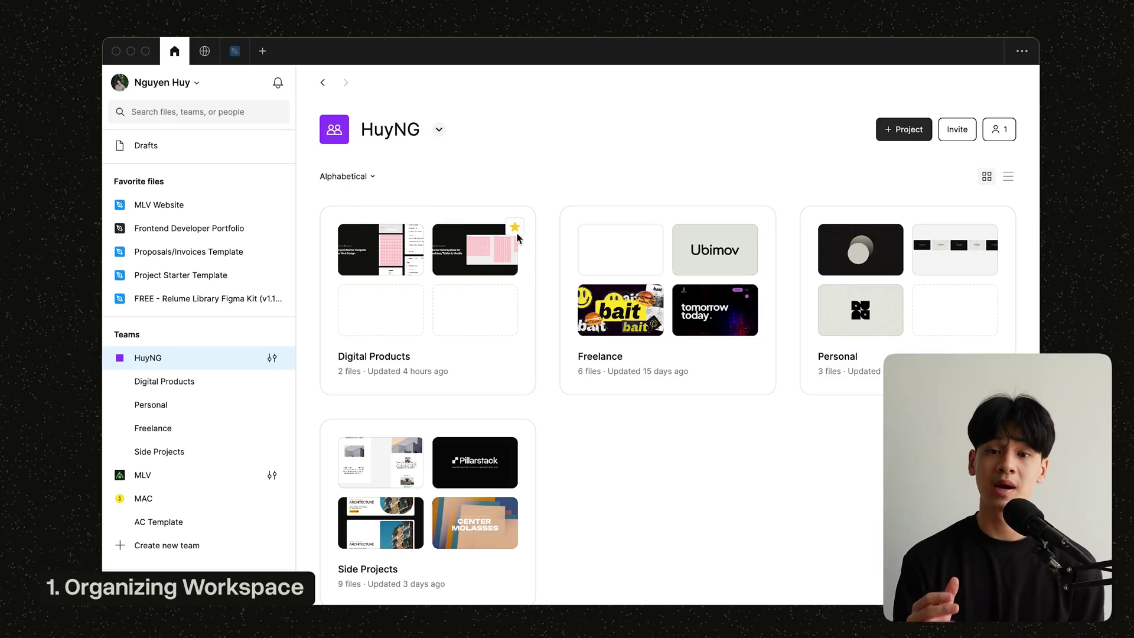
Browse the Digital Products, Freelance, Side Projects and Personal projects from the team overview
scroll(638, 428, "down", 2)
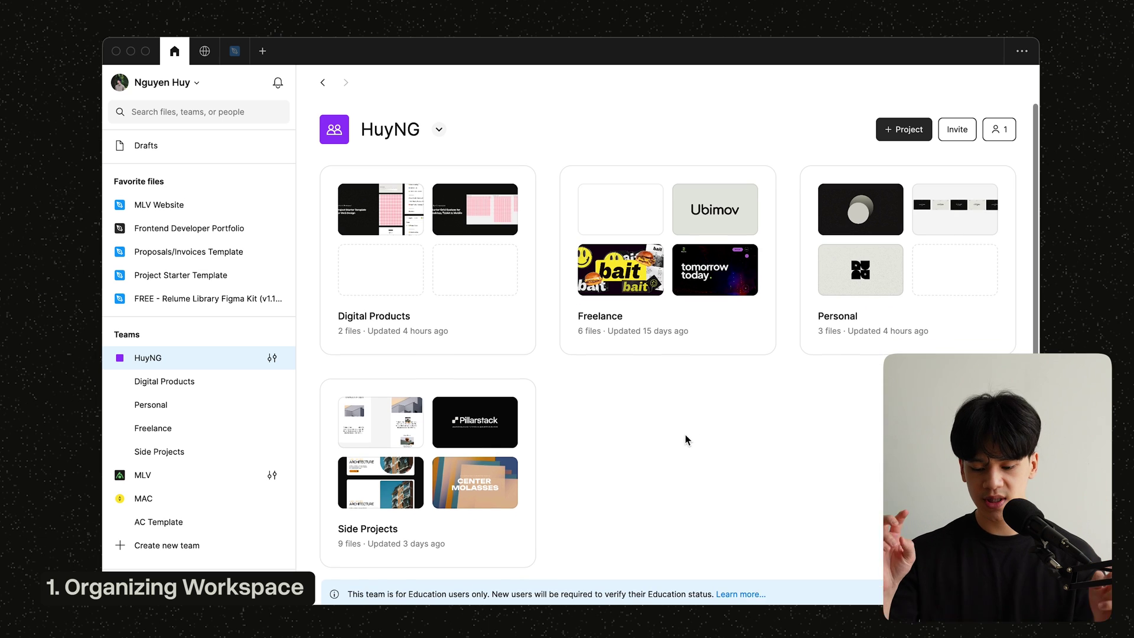
left_click(478, 332)
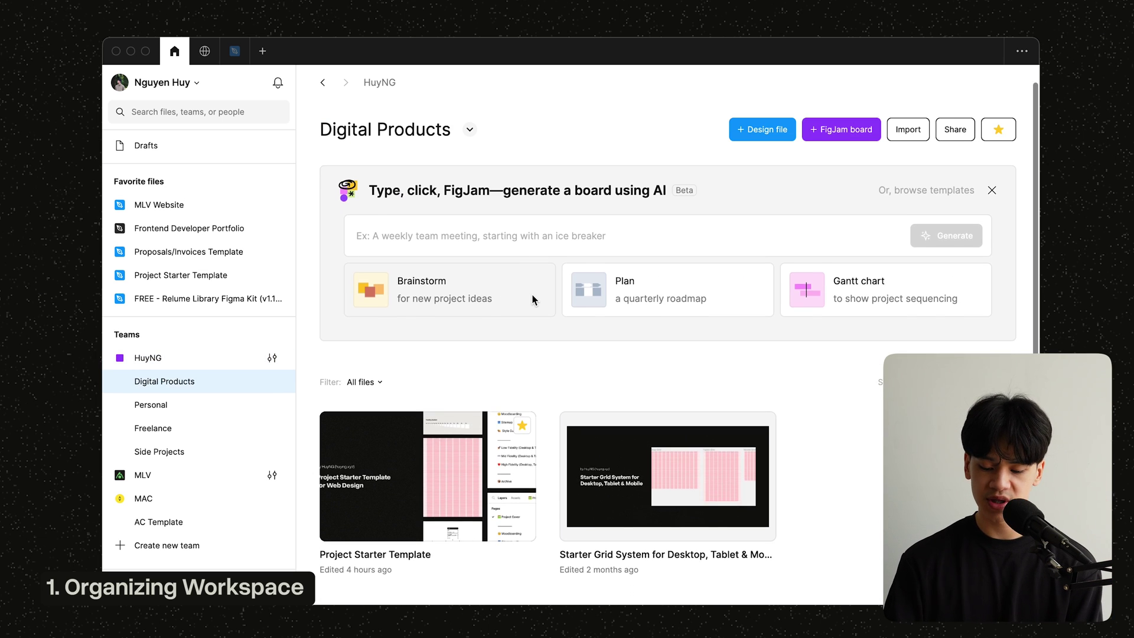
key("super+bracketleft")
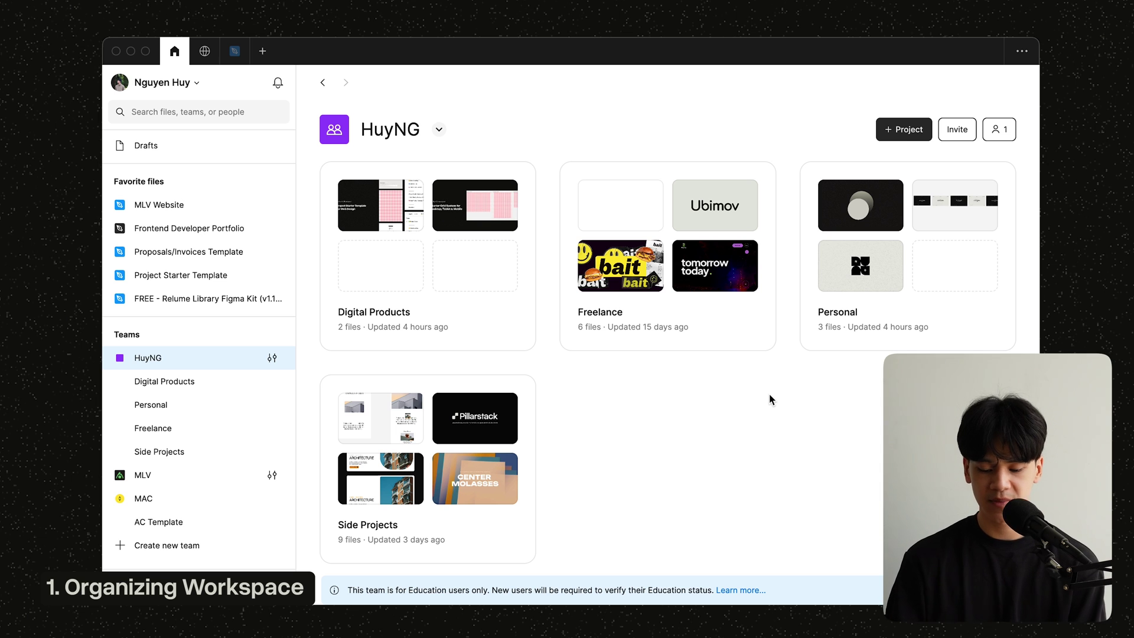
left_click(734, 341)
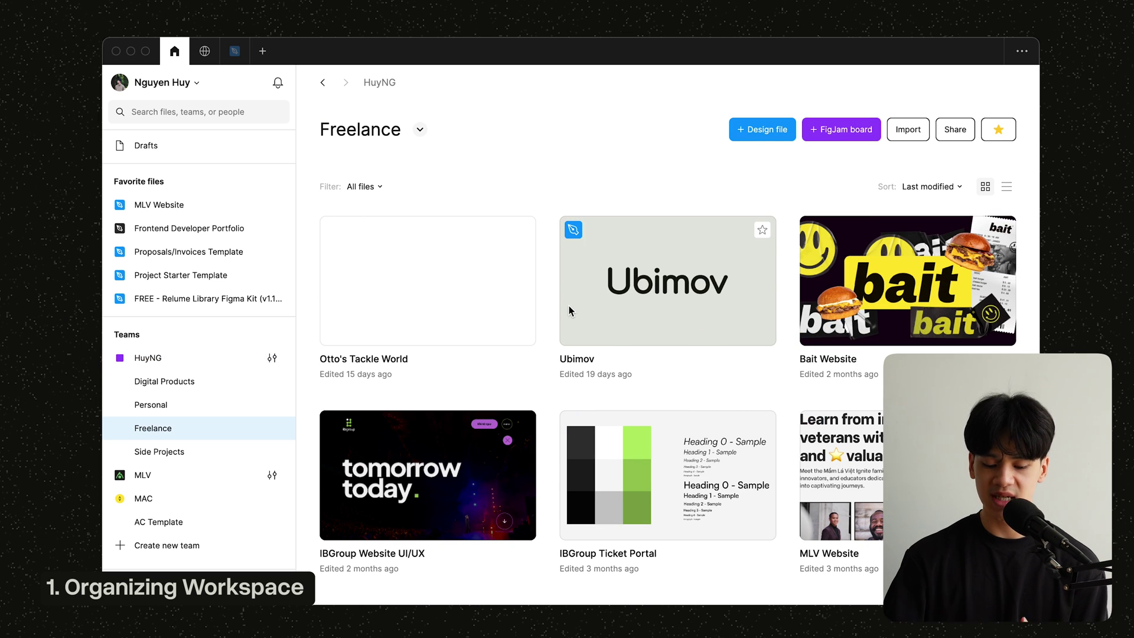
key("super+bracketleft")
left_click(490, 420)
scroll(625, 402, "down", 5)
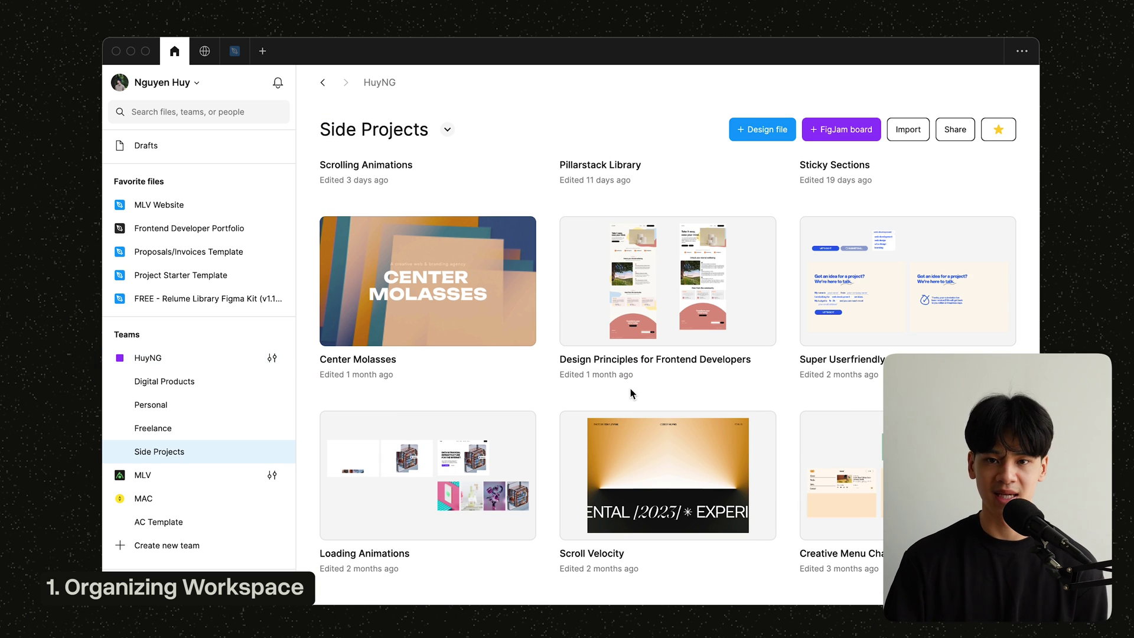
key("super+bracketleft")
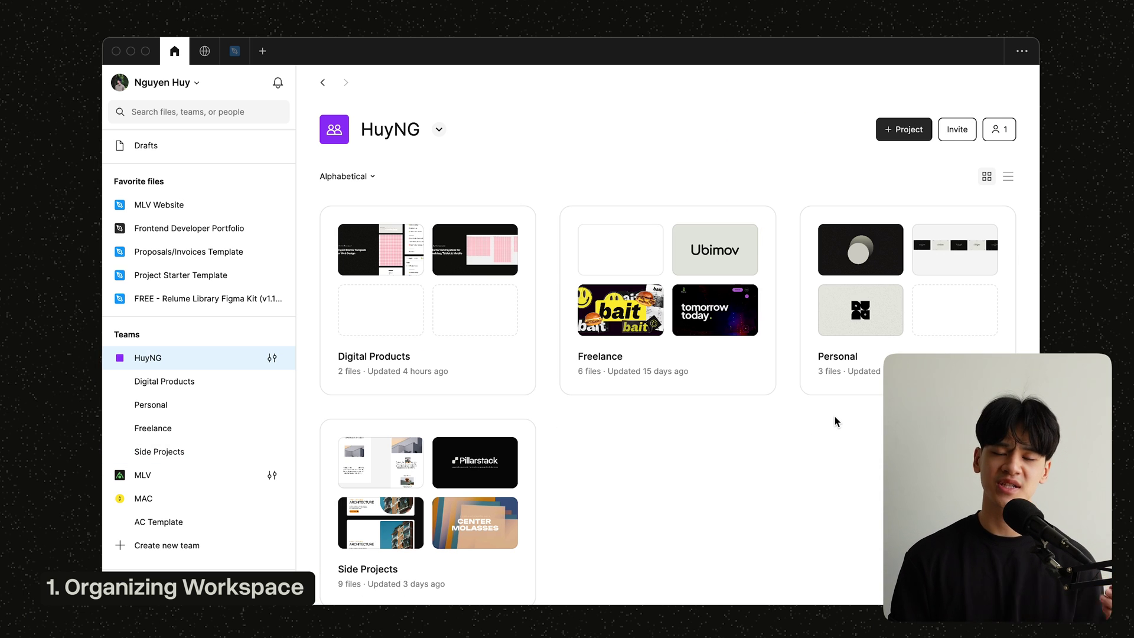
left_click(846, 395)
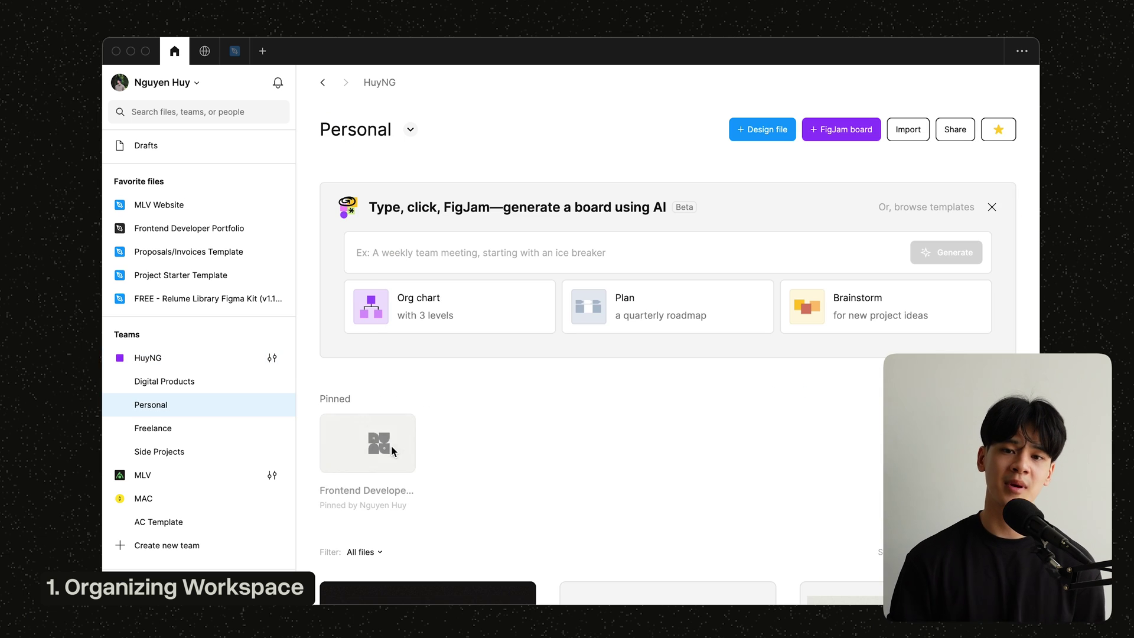
scroll(391, 445, "down", 3)
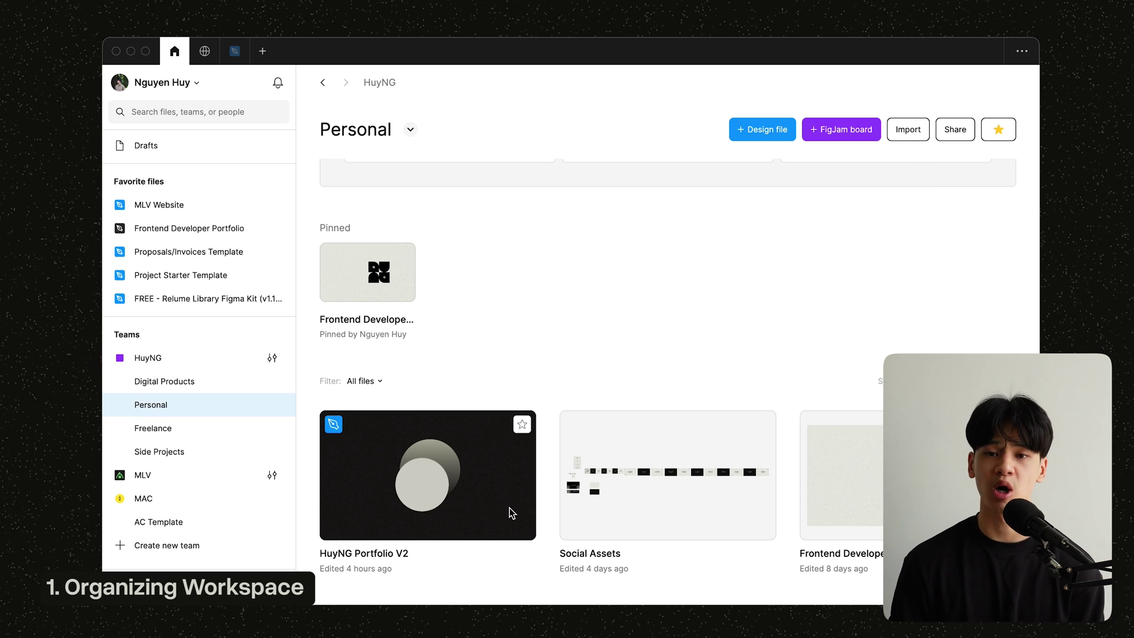
key("super+bracketleft")
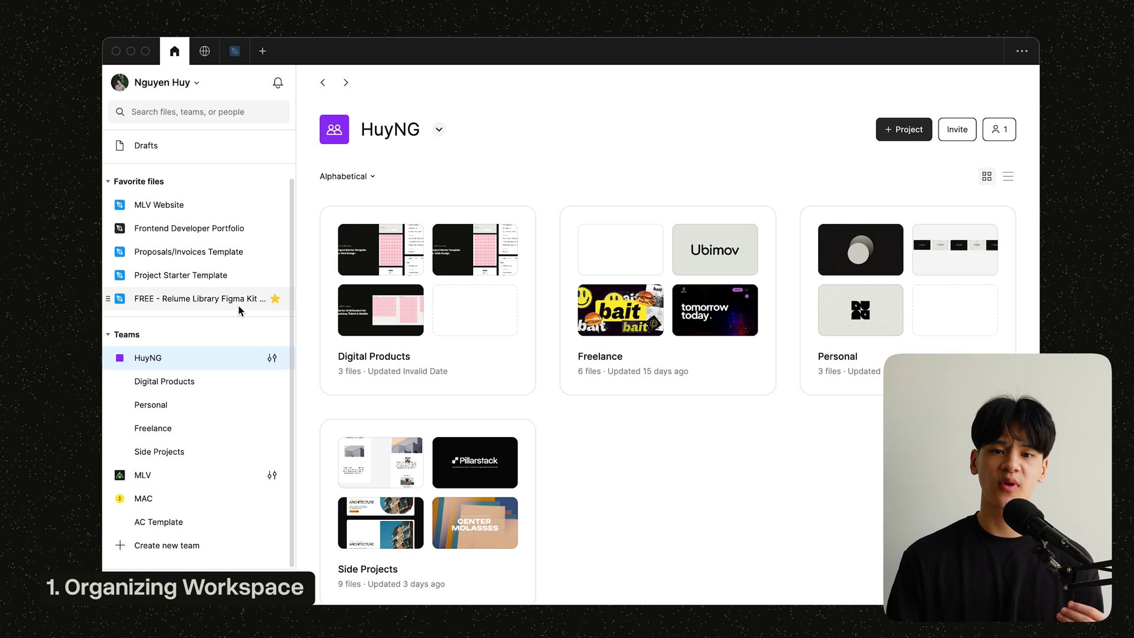
Open the Project Starter Template file and duplicate it from the file title menu
mouse_move(230, 287)
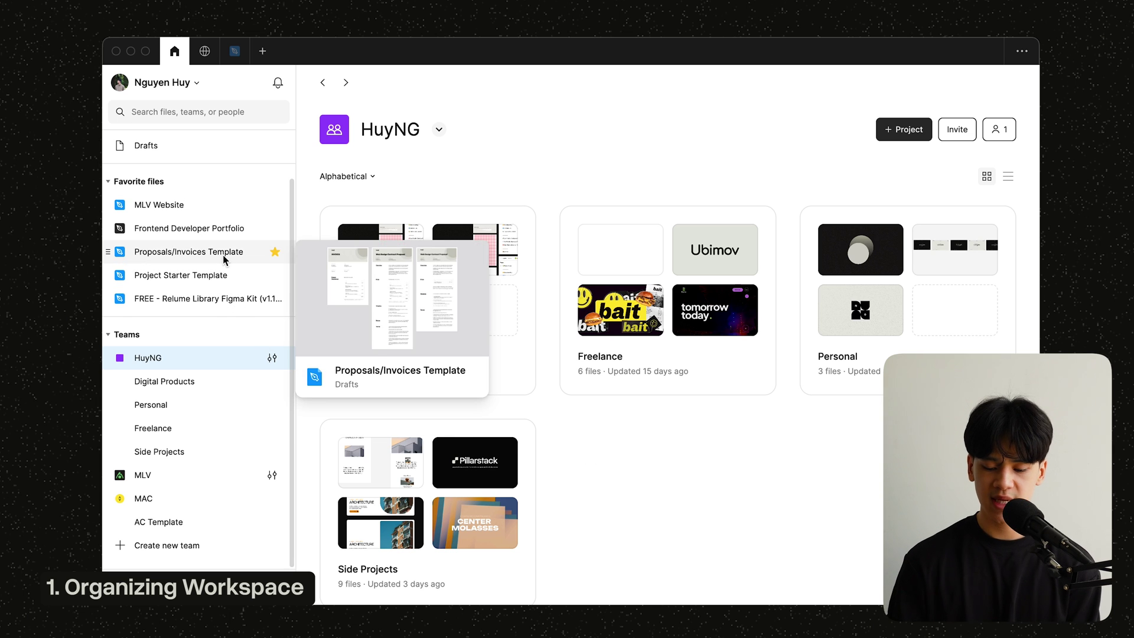
mouse_move(213, 254)
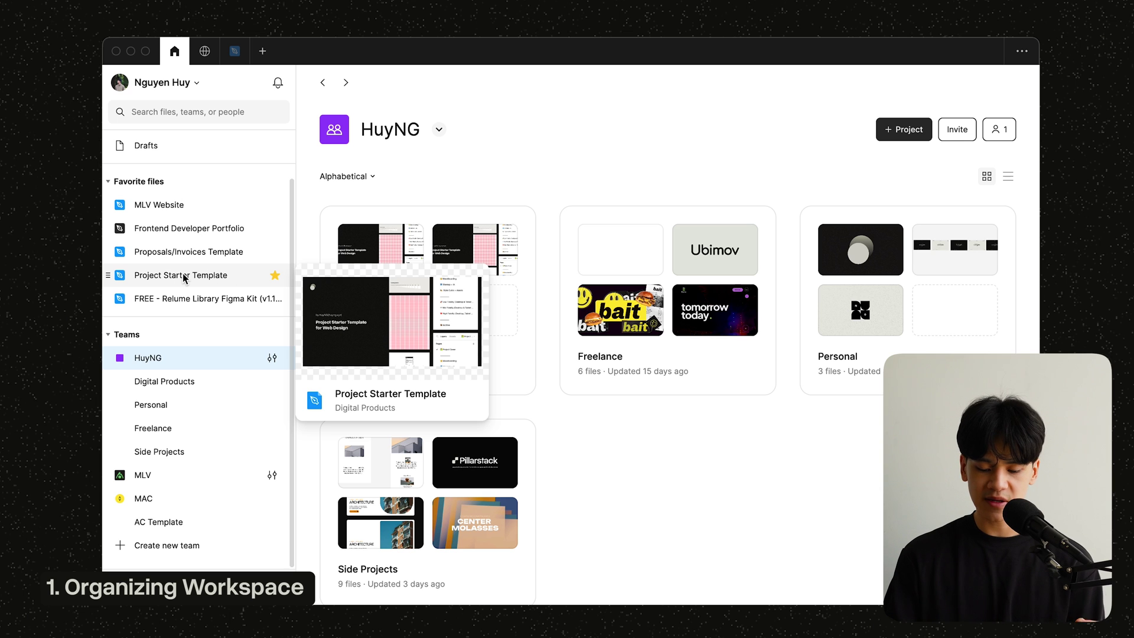
left_click(227, 276)
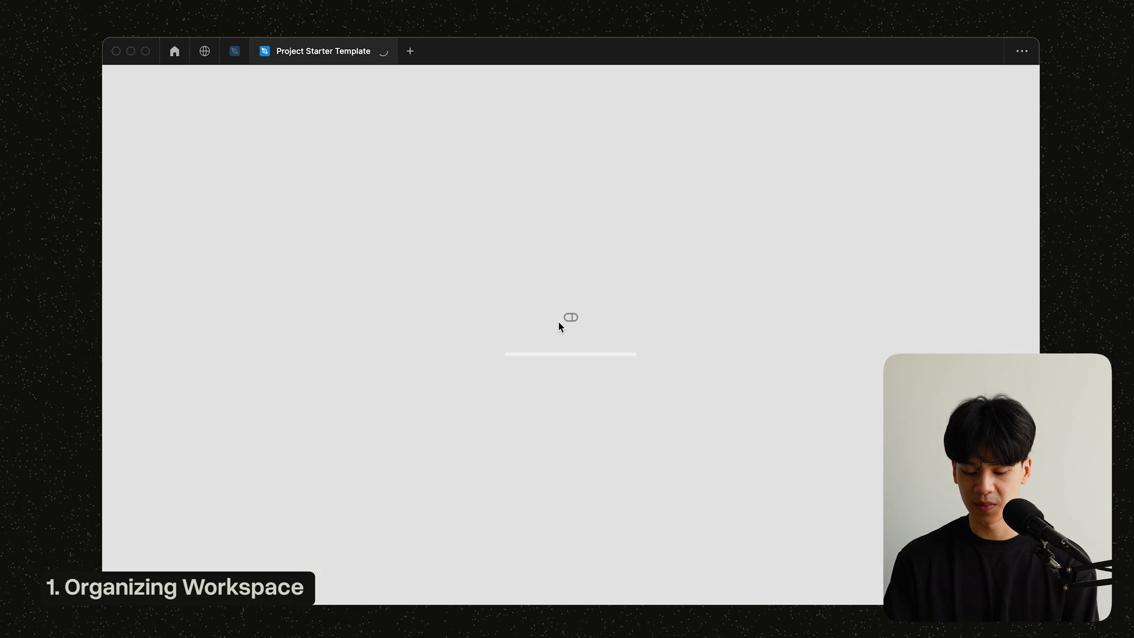
left_click(240, 56)
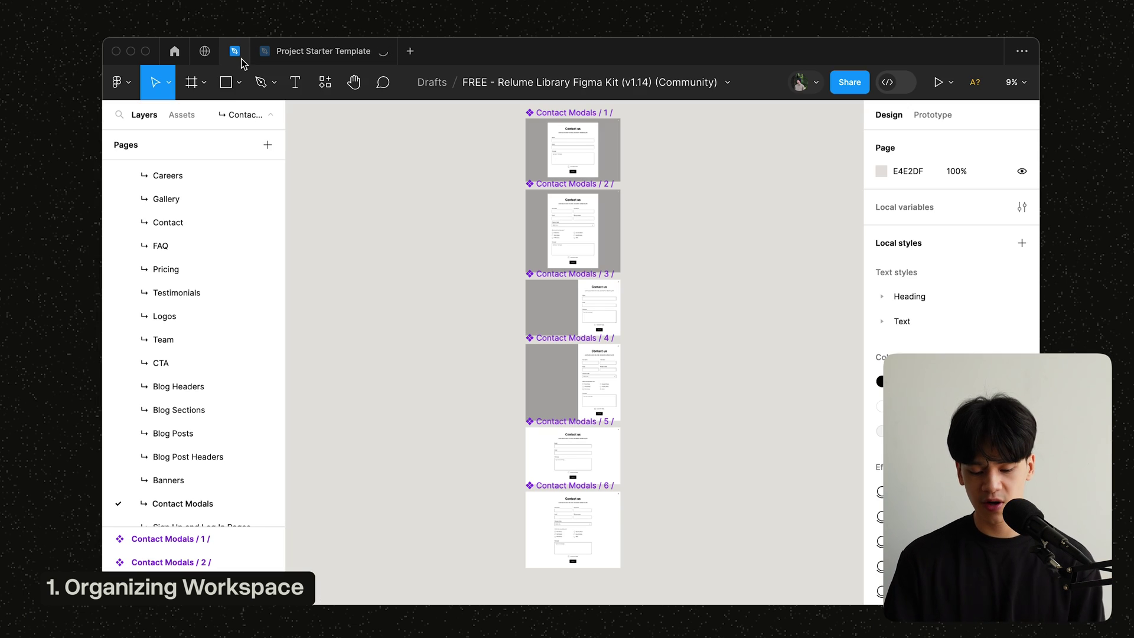
left_click(285, 52)
left_click(174, 51)
mouse_move(192, 273)
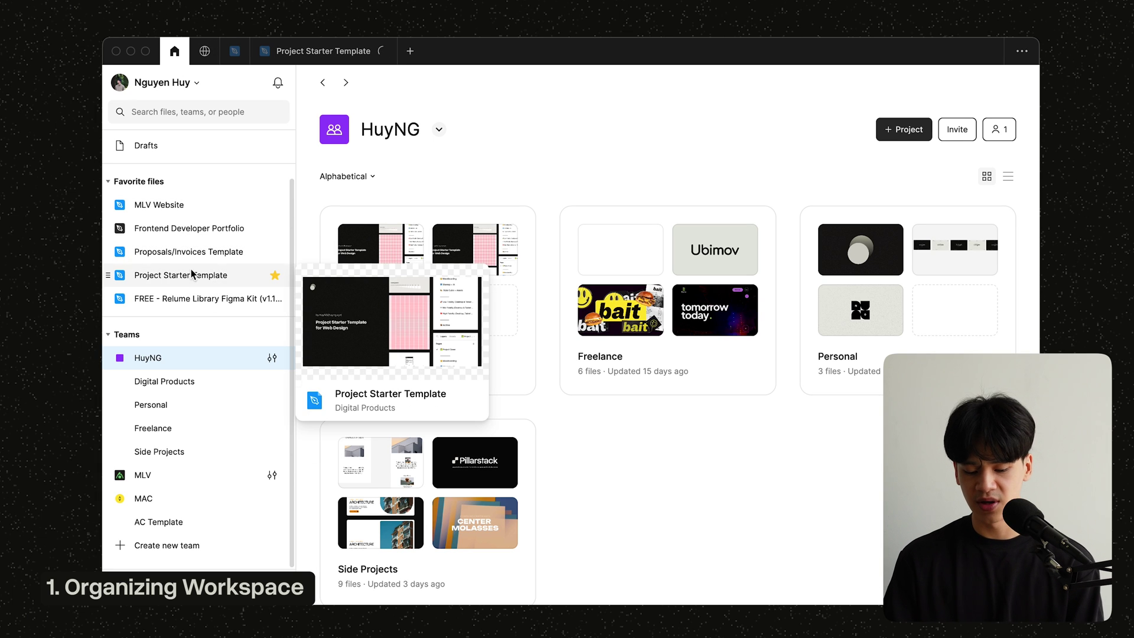
left_click(331, 47)
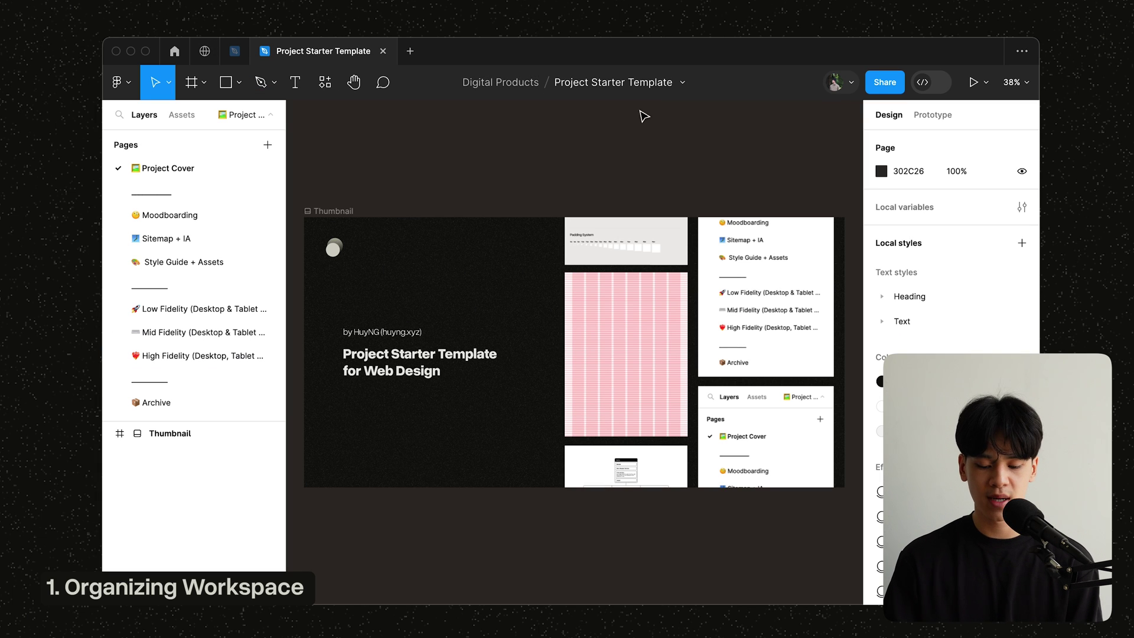
left_click(683, 85)
left_click(716, 246)
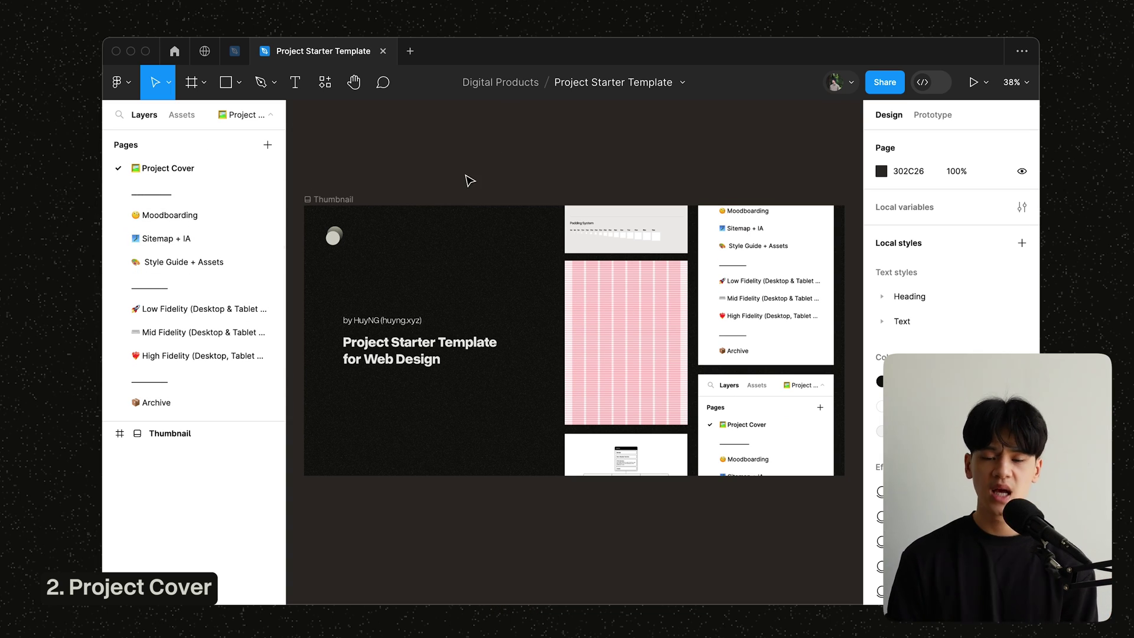
scroll(484, 183, "down", 1)
scroll(495, 183, "down", 1)
scroll(494, 182, "up", 2)
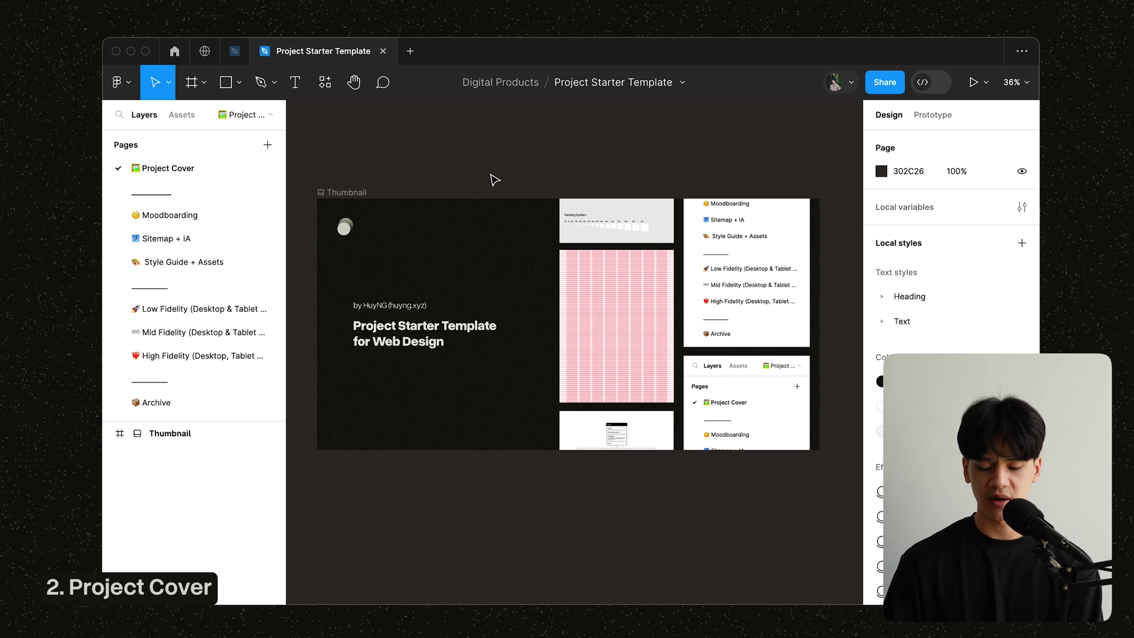
left_click(572, 326)
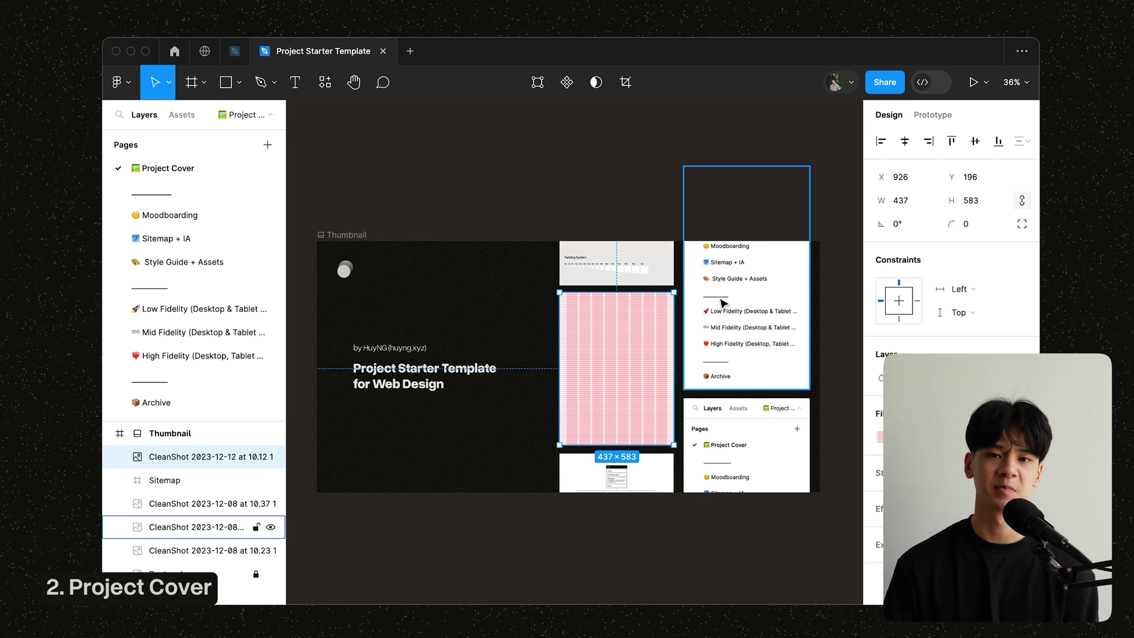
left_click(591, 231)
left_click(174, 52)
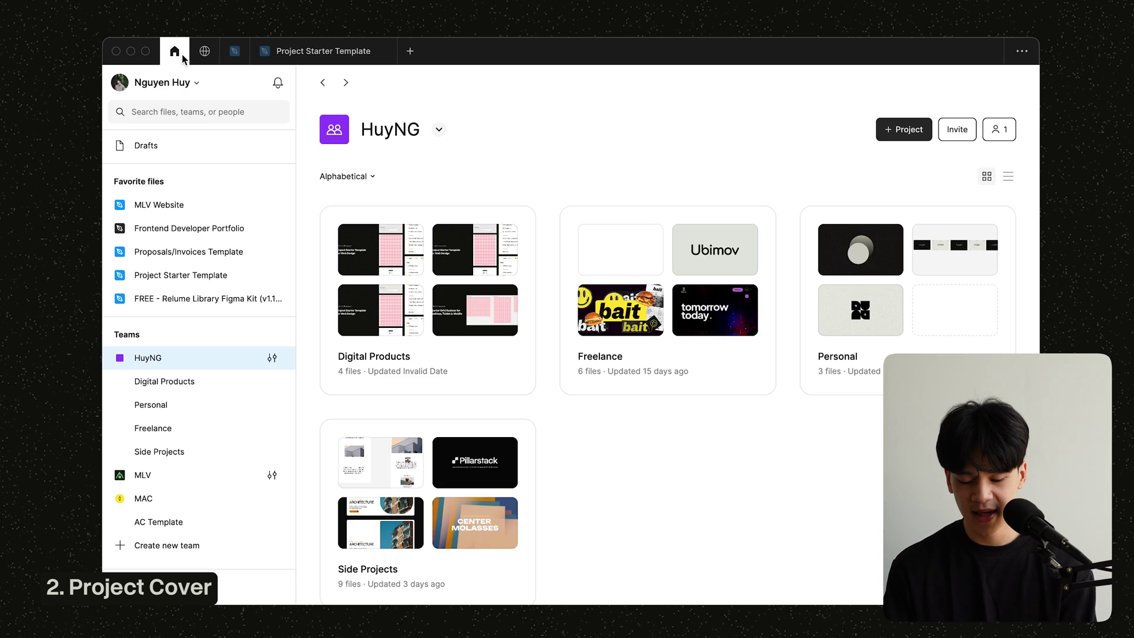
left_click(435, 360)
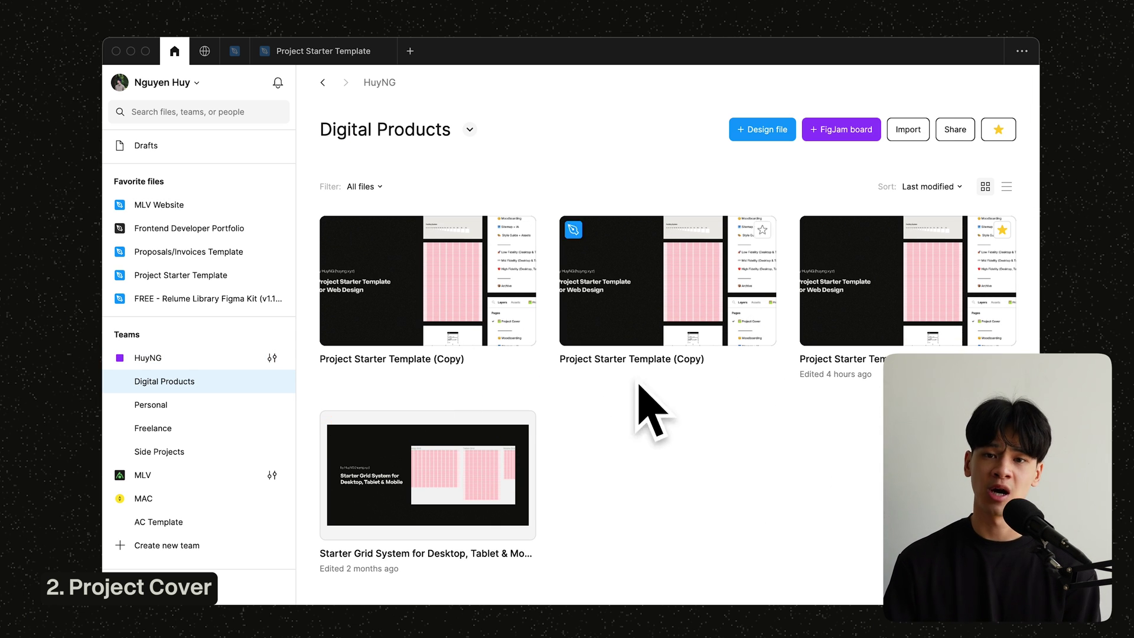
left_click(308, 52)
scroll(481, 202, "down", 2)
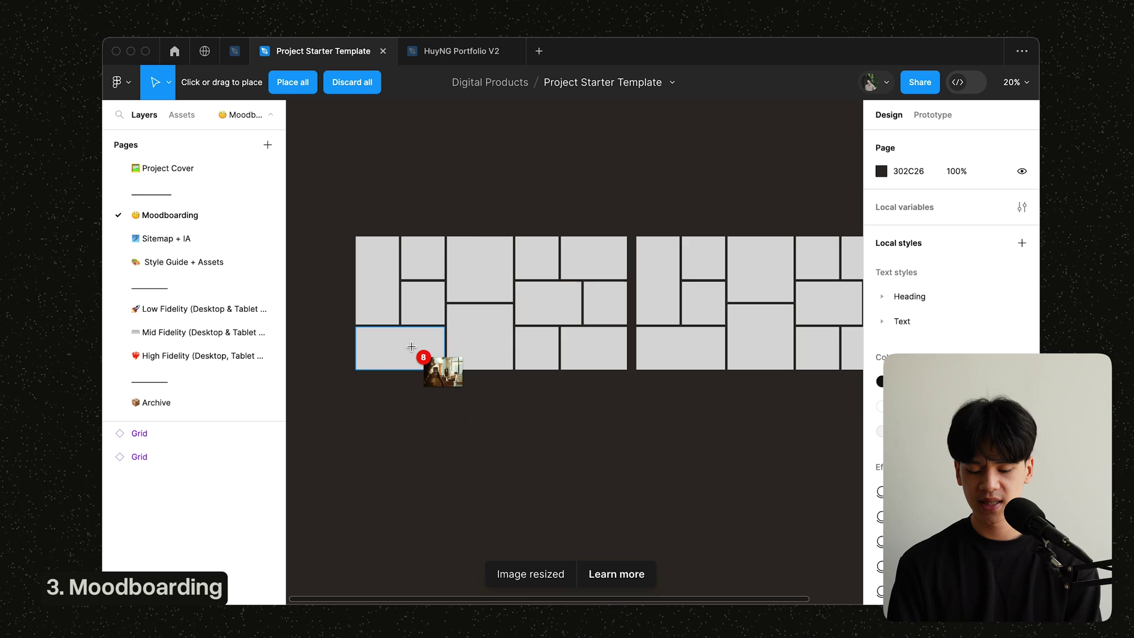
scroll(440, 271, "up", 3)
Place the interior, pear, hand, abstract, living room, poster and architecture images into the grid cells
left_click(438, 267)
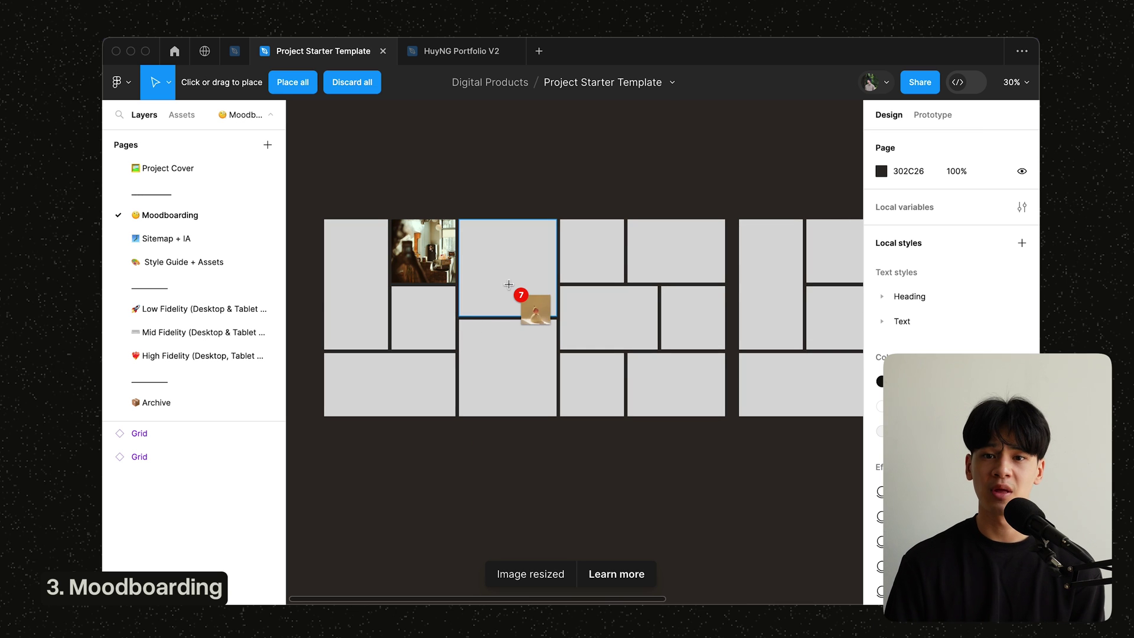
left_click(511, 288)
left_click(511, 356)
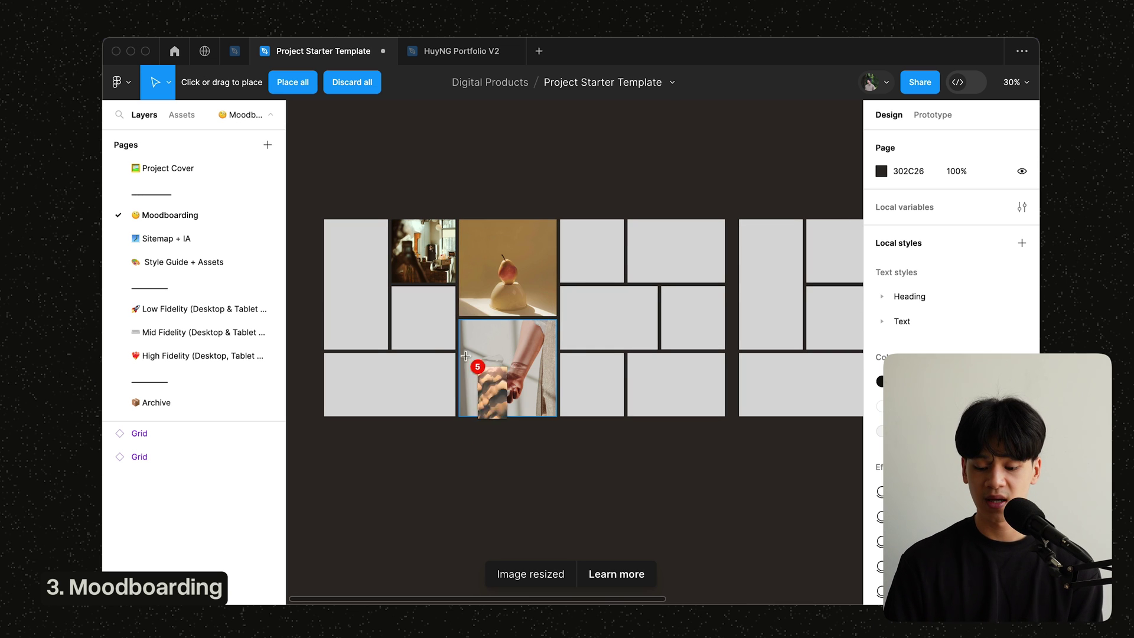
left_click(420, 340)
left_click(407, 387)
left_click(361, 319)
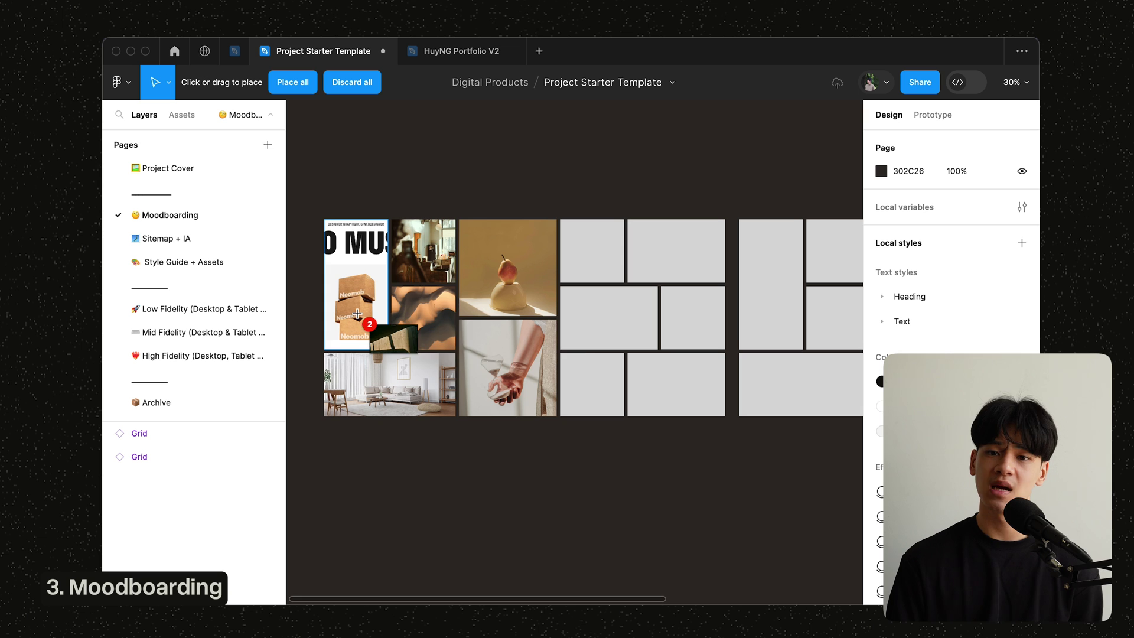
left_click(598, 330)
scroll(591, 413, "up", 3)
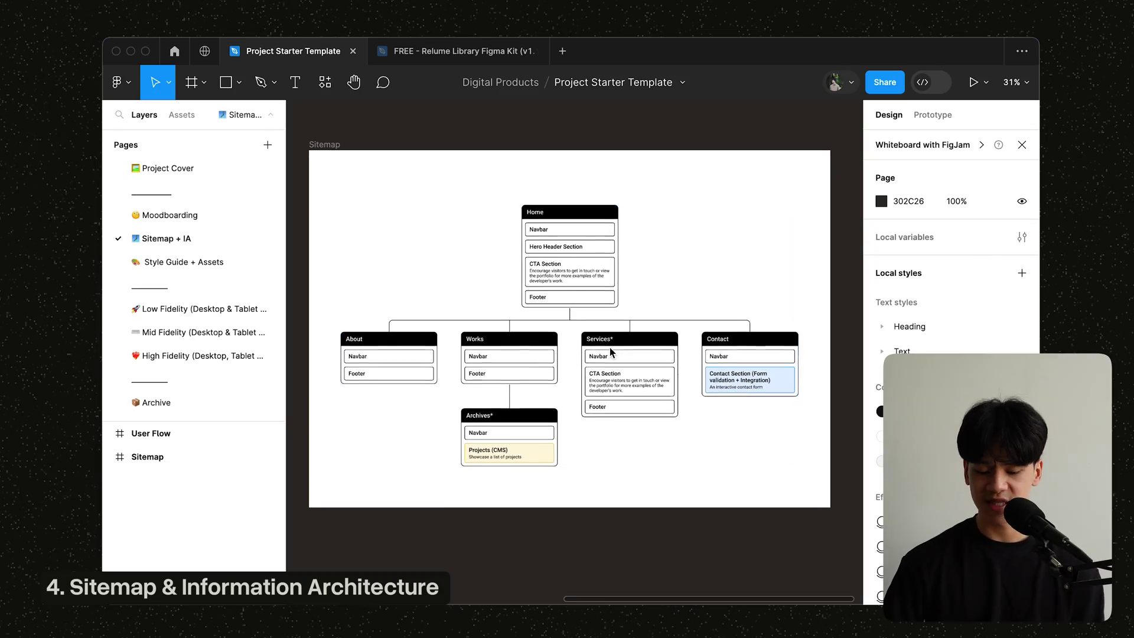
Scroll the canvas down to view the Sitemap frame's page hierarchy
scroll(611, 352, "down", 1)
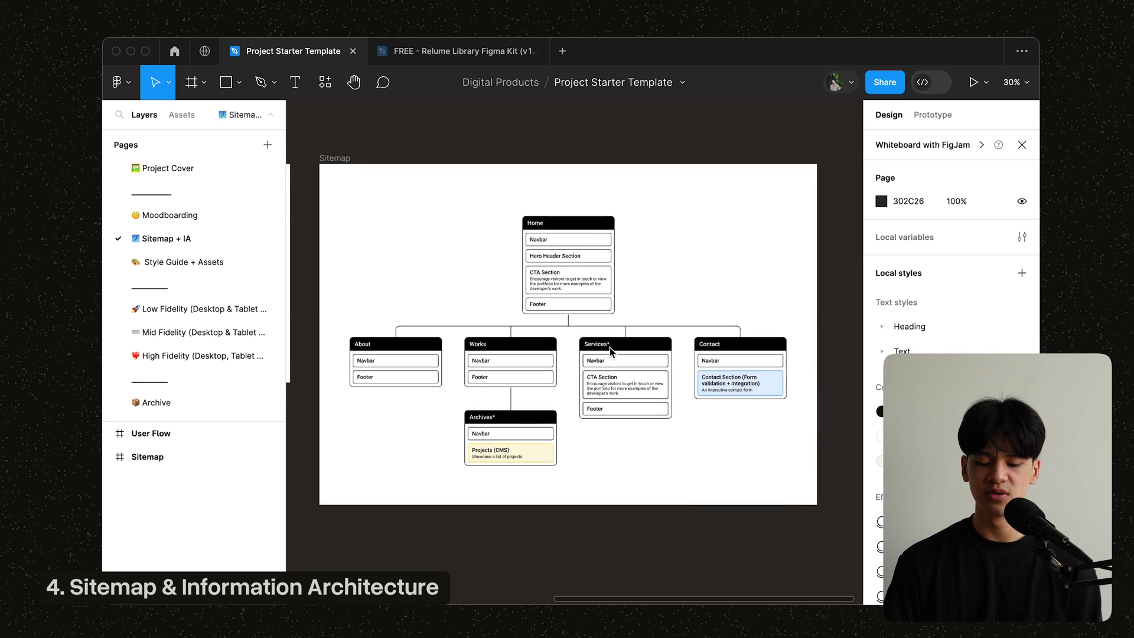
scroll(611, 352, "down", 1)
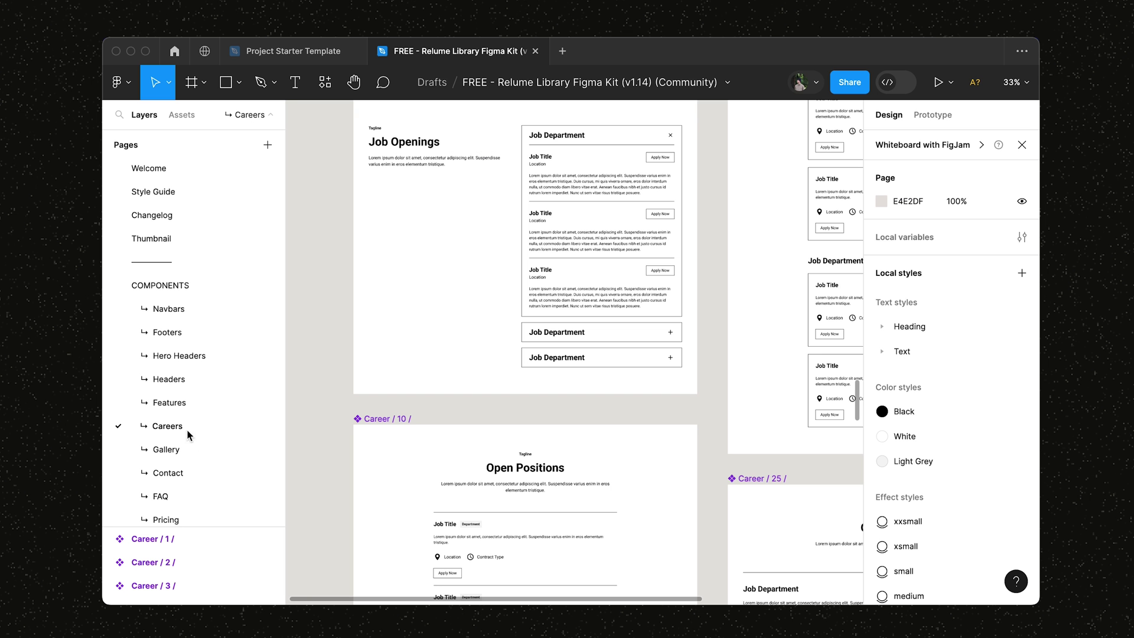
Open the Hero Headers components page in the Relume kit file and scroll through it
scroll(458, 431, "down", 5)
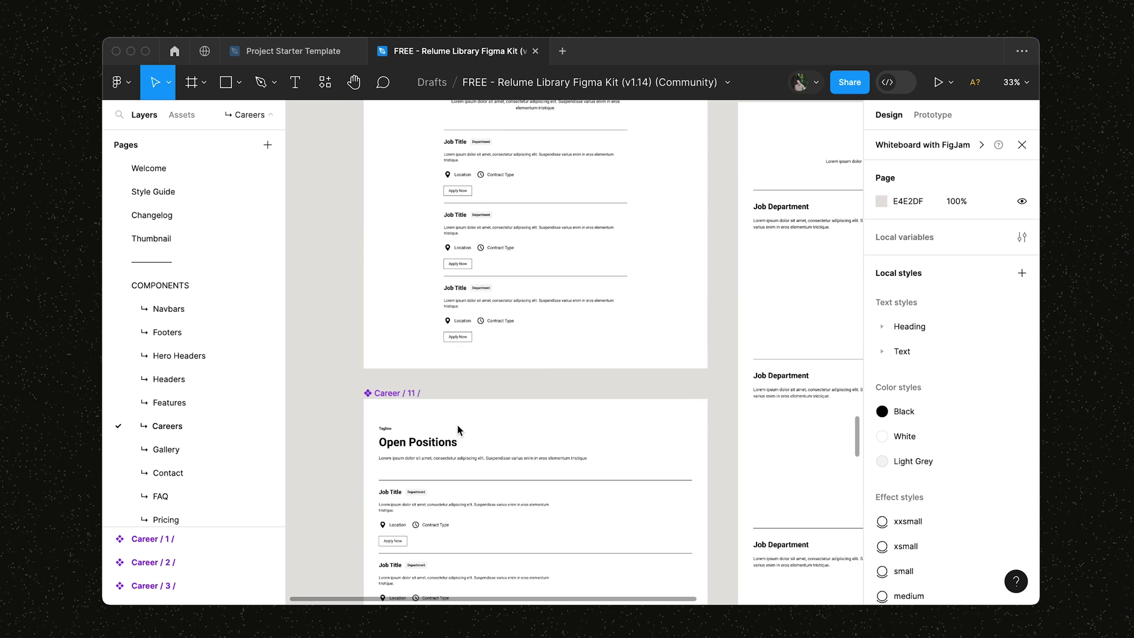
left_click(194, 354)
scroll(526, 304, "up", 5)
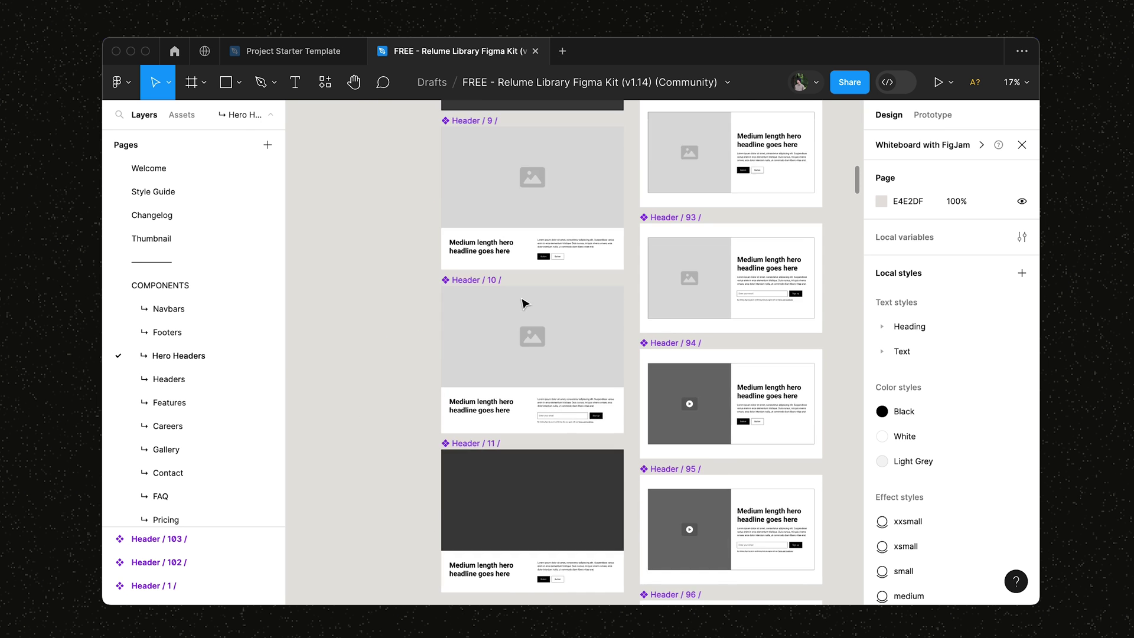
scroll(520, 302, "down", 5)
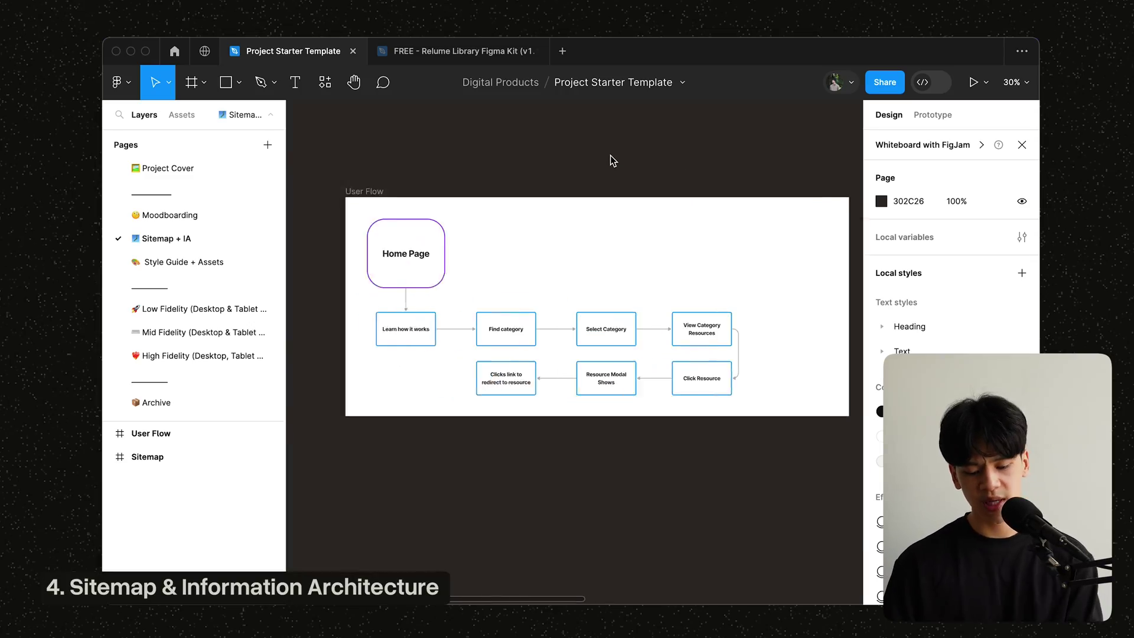
Hide the interface with Ctrl+\ so the User Flow diagram fills the window
scroll(610, 155, "right", 3)
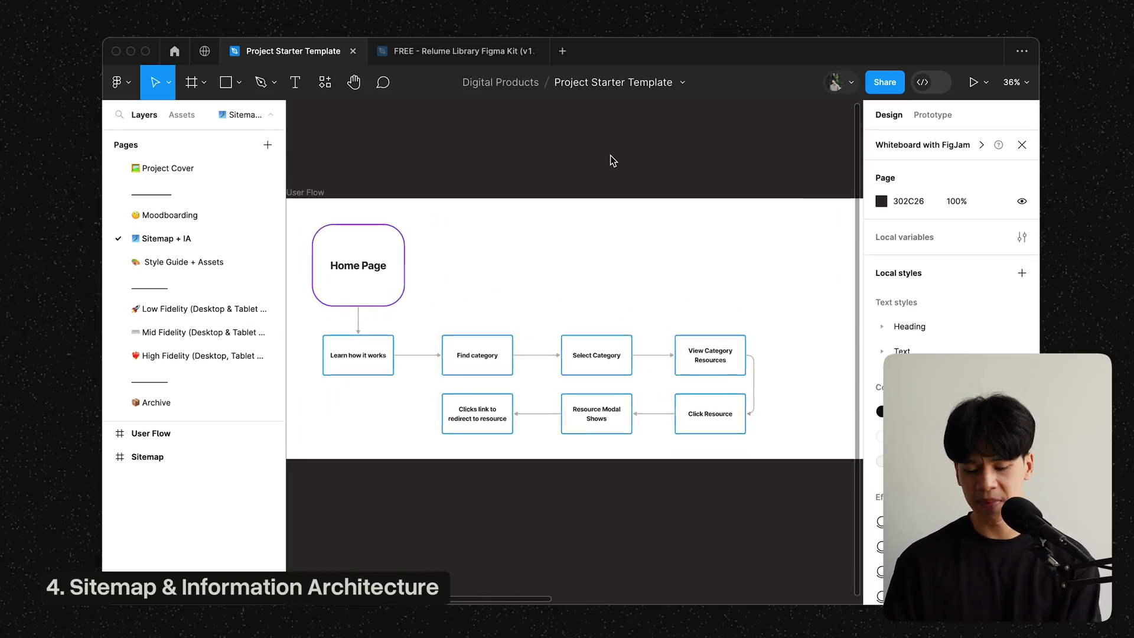
scroll(610, 154, "up", 2)
key("super+backslash")
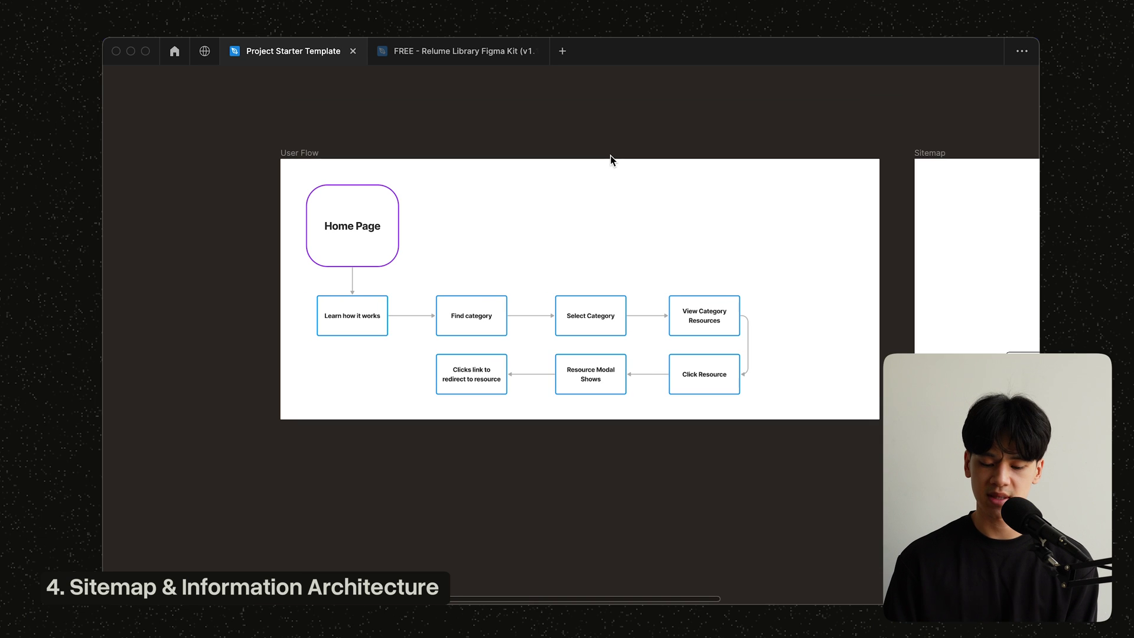
scroll(616, 226, "up", 3)
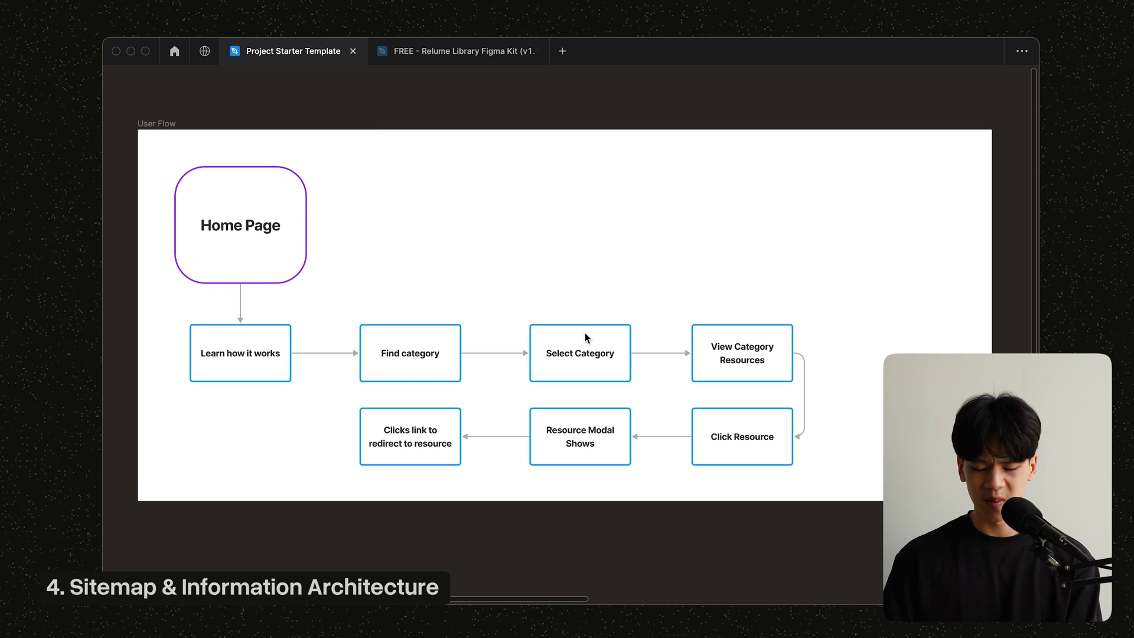
scroll(585, 338, "down", 1)
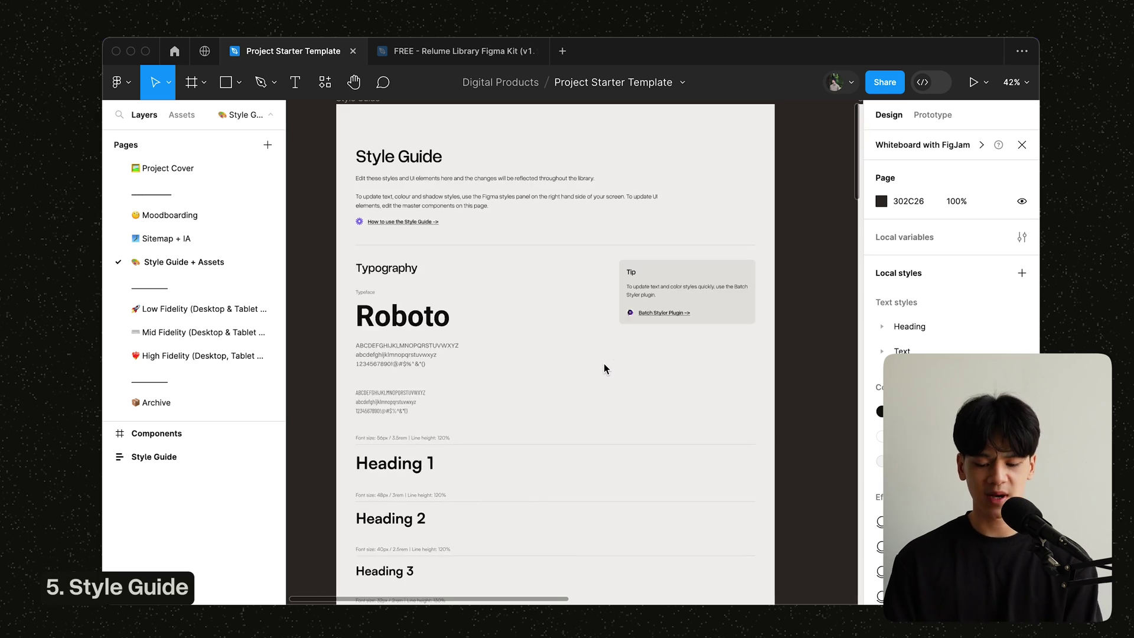
Scroll through the Style Guide and inspect the Section Paddings block
scroll(603, 363, "down", 2)
scroll(604, 363, "down", 5)
scroll(604, 368, "down", 10)
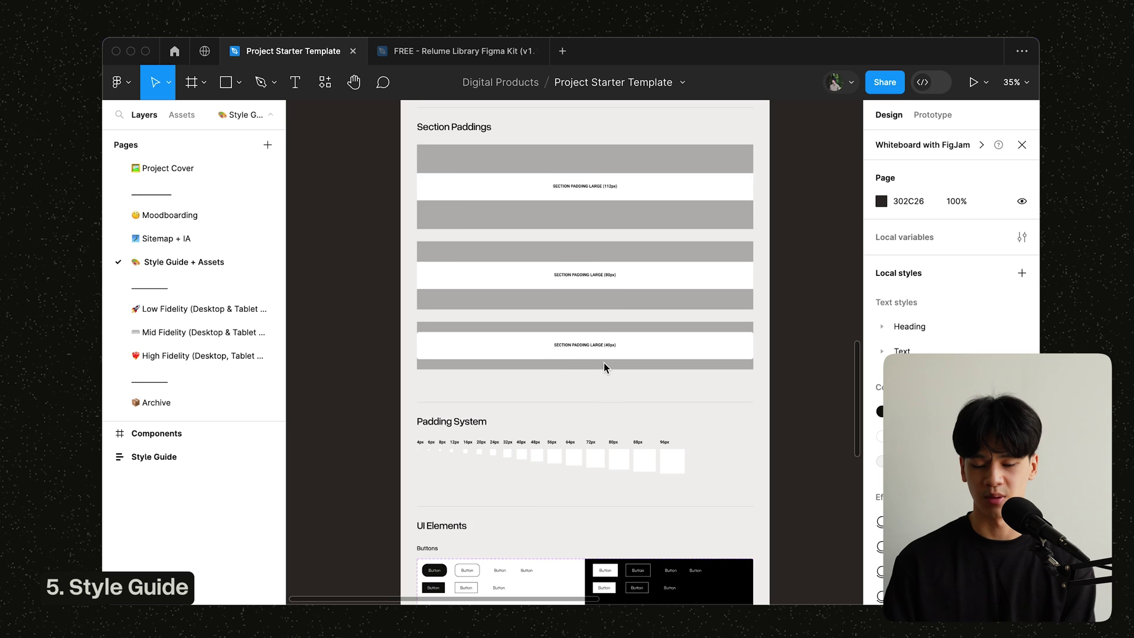
scroll(544, 314, "up", 1)
left_click(462, 153)
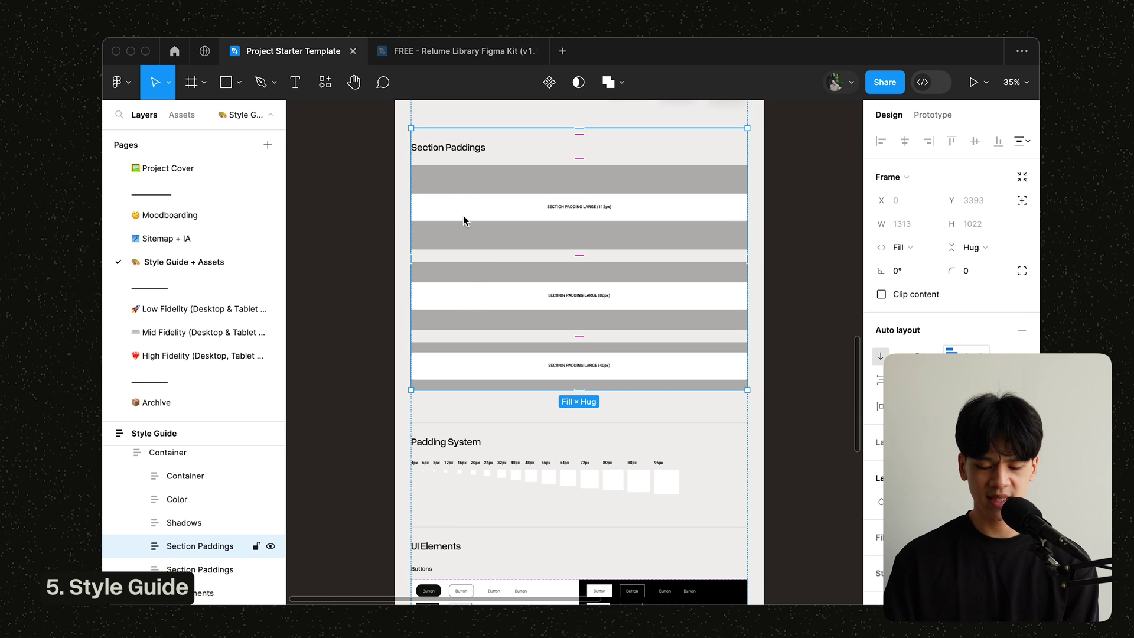
left_click(384, 392)
scroll(384, 392, "down", 5)
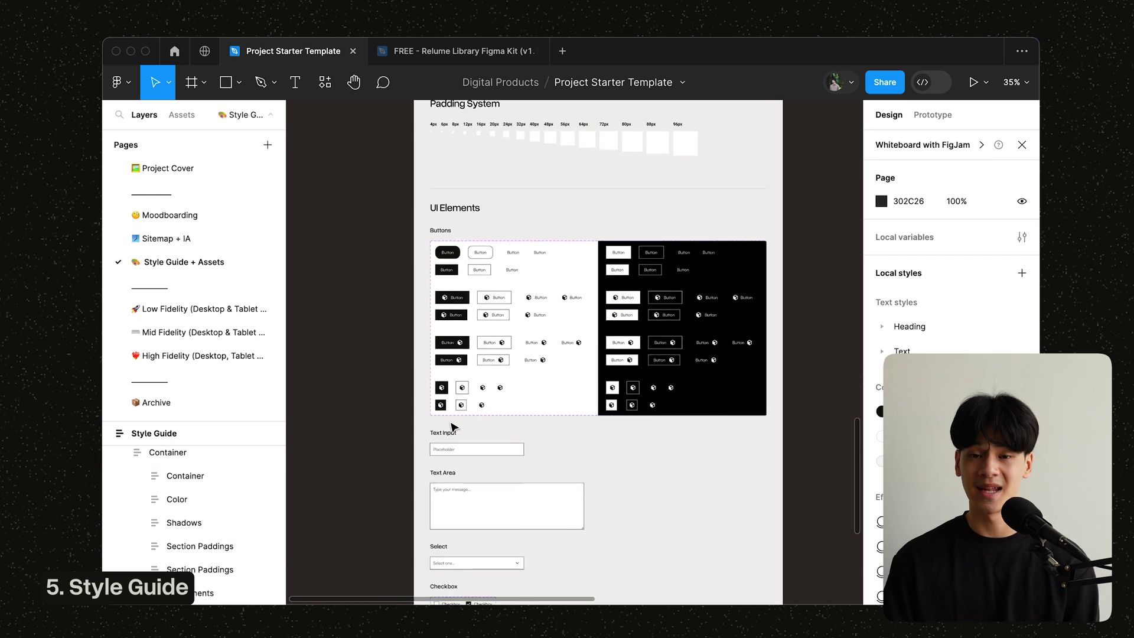
scroll(453, 426, "up", 7)
scroll(454, 427, "up", 10)
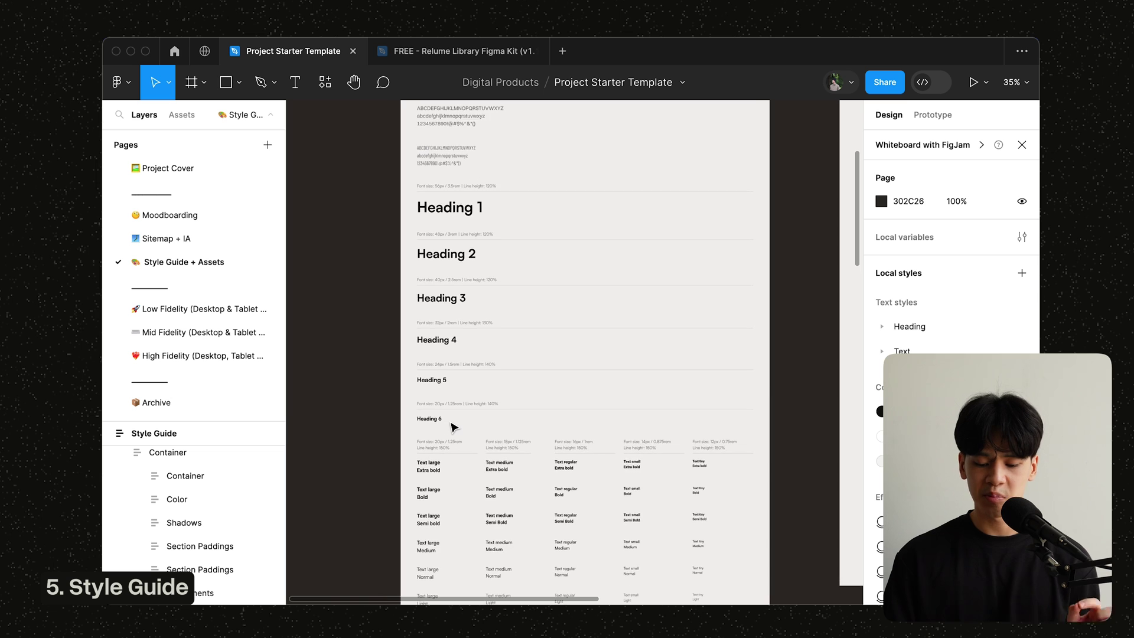
scroll(452, 426, "up", 2)
scroll(489, 299, "up", 5)
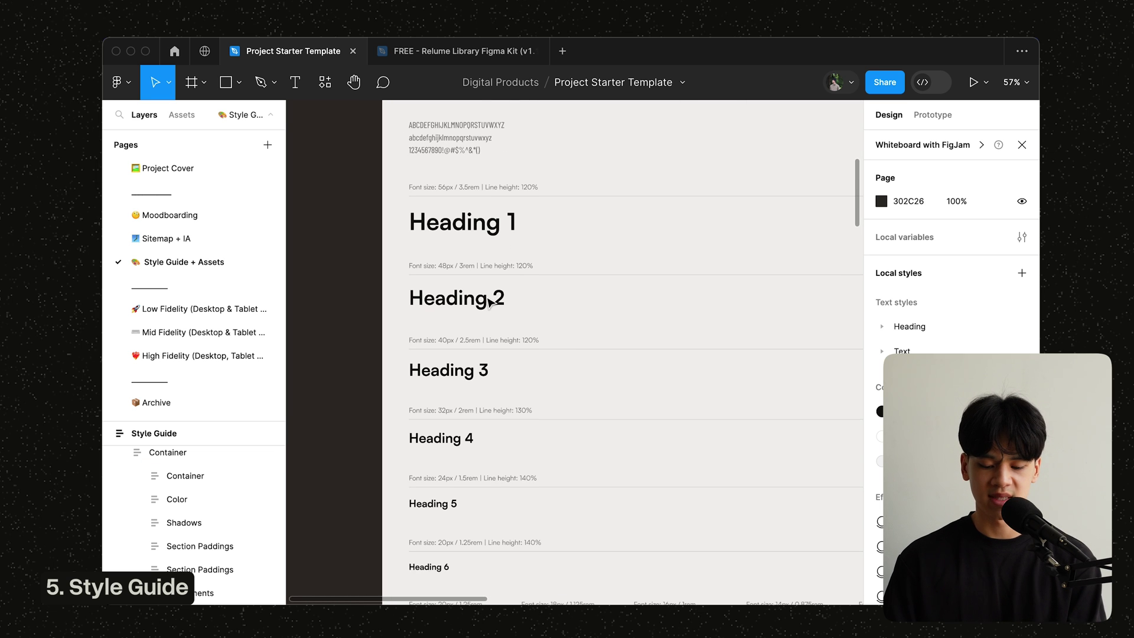
Duplicate the Heading 1 row, then undo to restore the original headings
left_click(490, 231, "super")
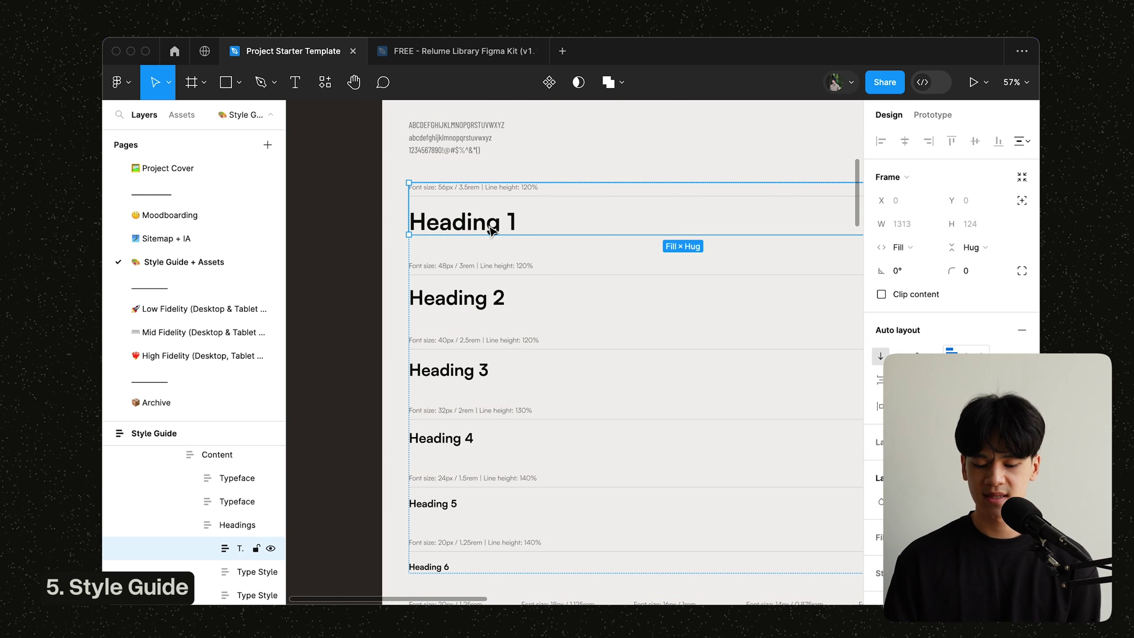
key("super+d")
key("super+d")
key("super+d")
key("super+d")
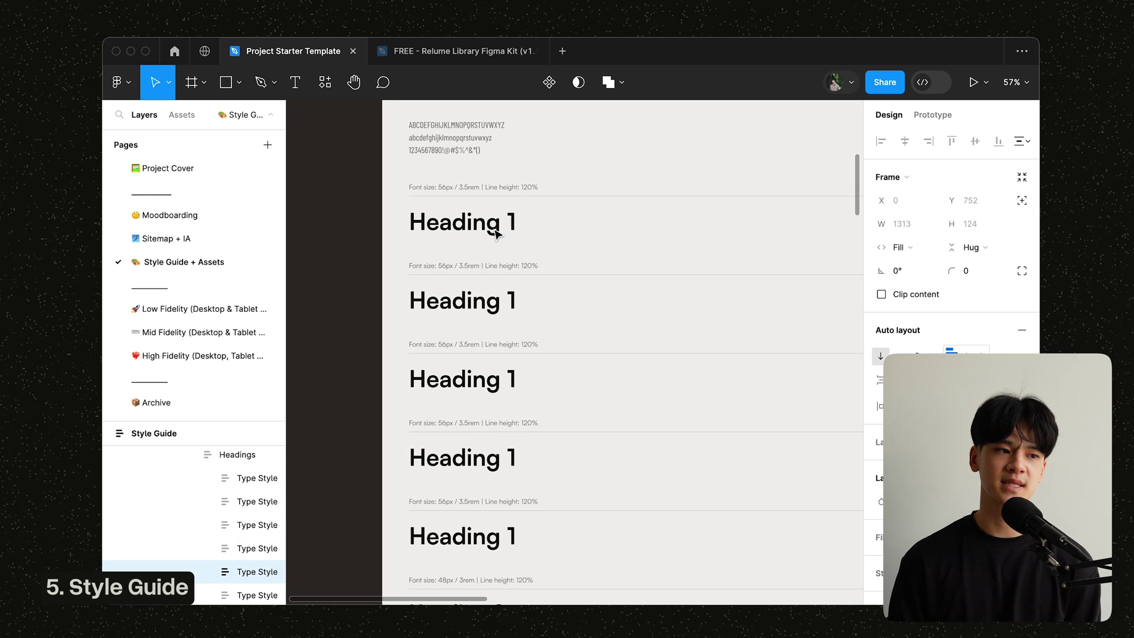
key("super+z")
key("super+z")
key("super+z")
key("super+z")
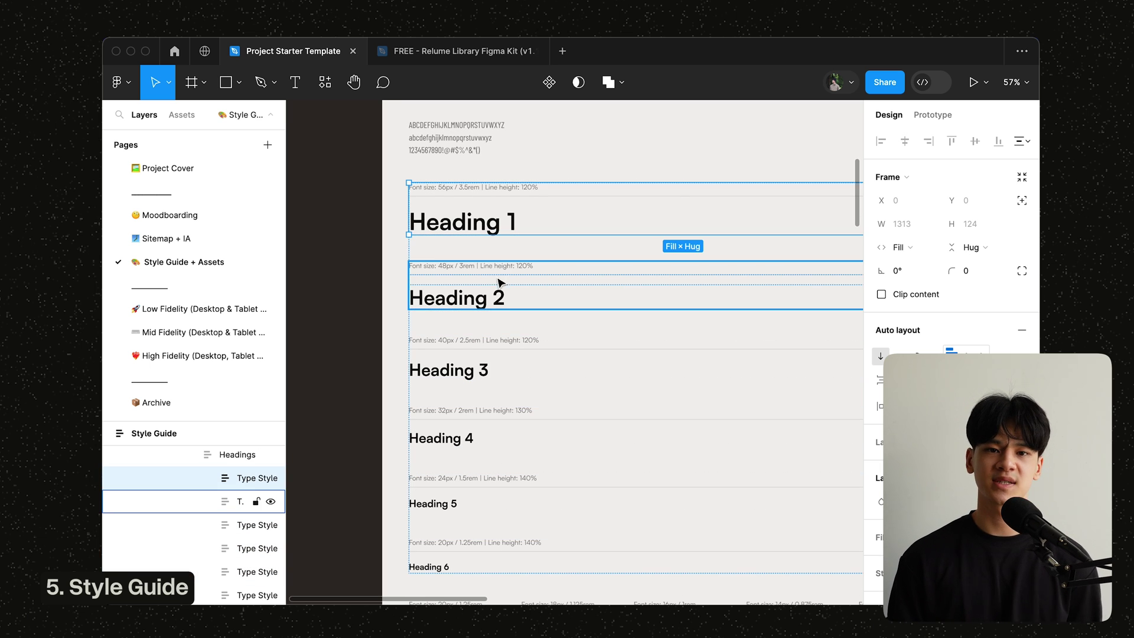
left_click(372, 292)
scroll(372, 293, "down", 2)
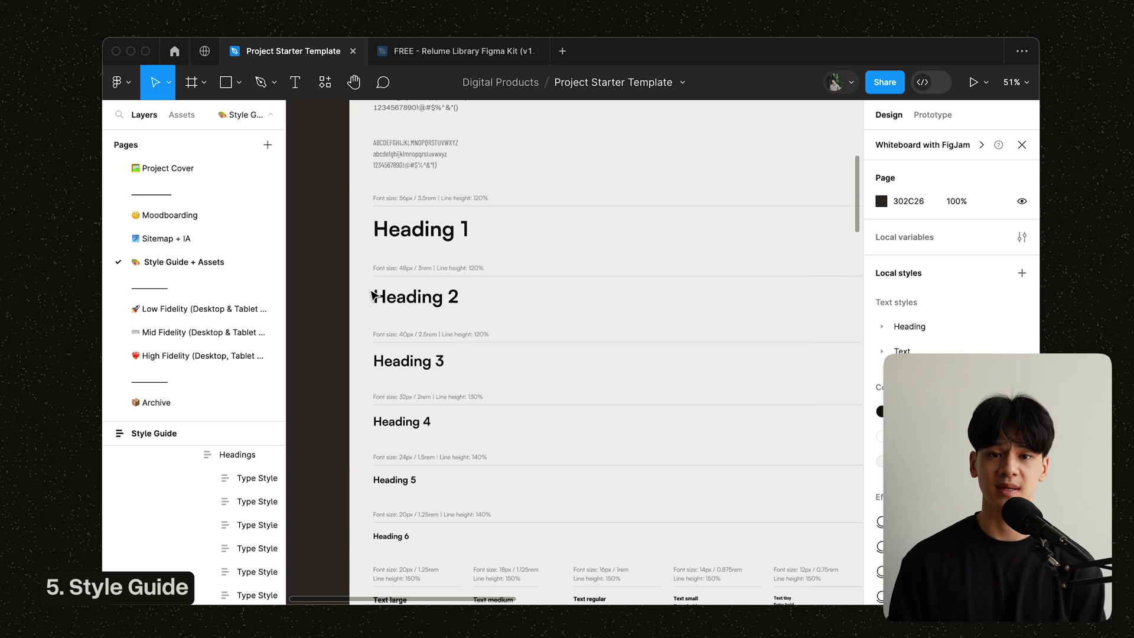
scroll(829, 346, "up", 5)
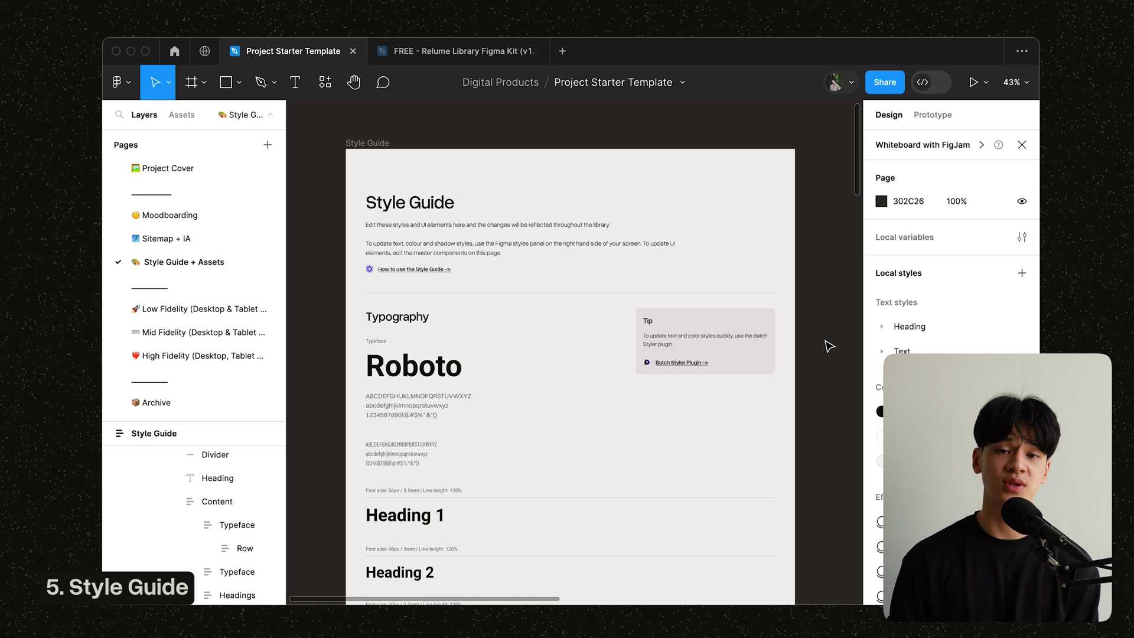
Inspect the Batch Styler Plugin link text in the style guide
double_click(678, 362)
scroll(680, 363, "up", 5)
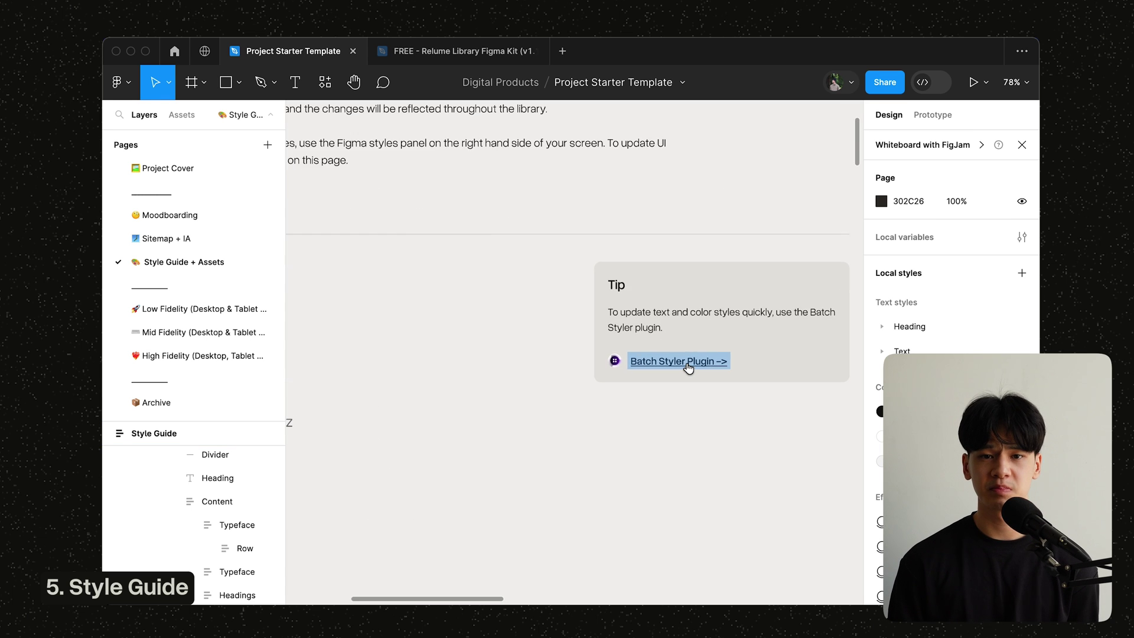
scroll(689, 367, "down", 5)
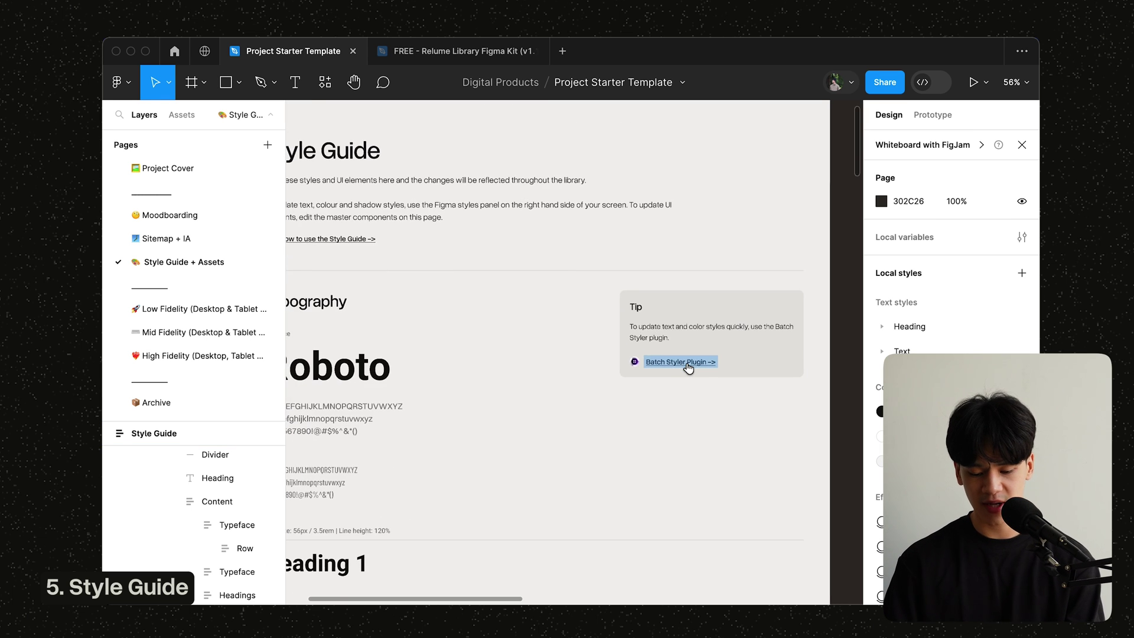
left_click(690, 421)
scroll(689, 421, "down", 2)
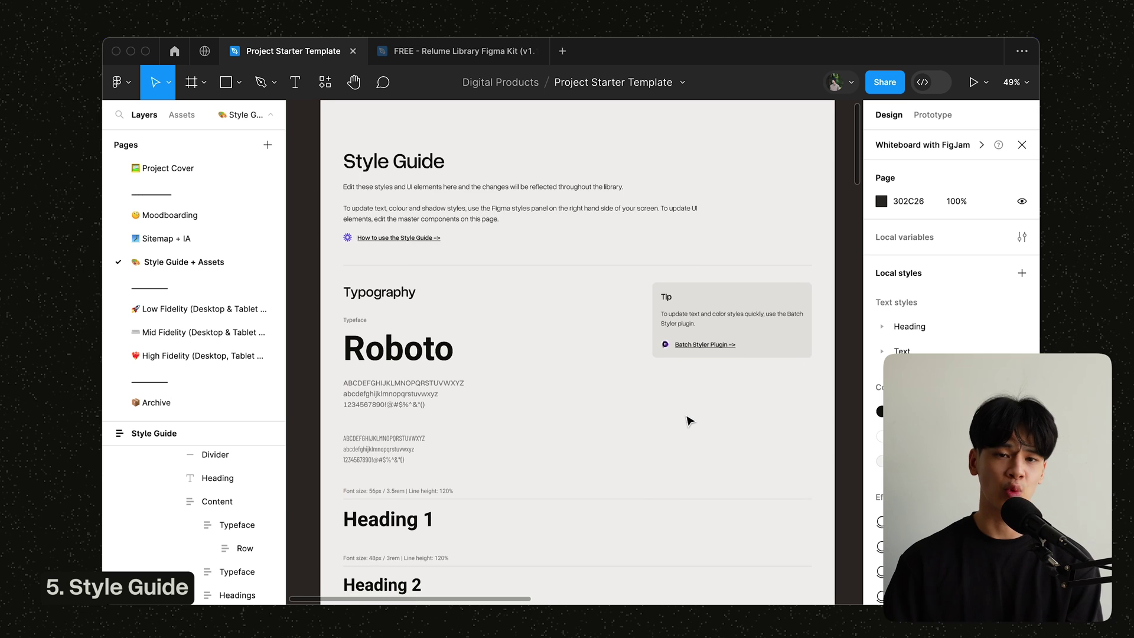
scroll(690, 420, "down", 1)
scroll(690, 421, "down", 3)
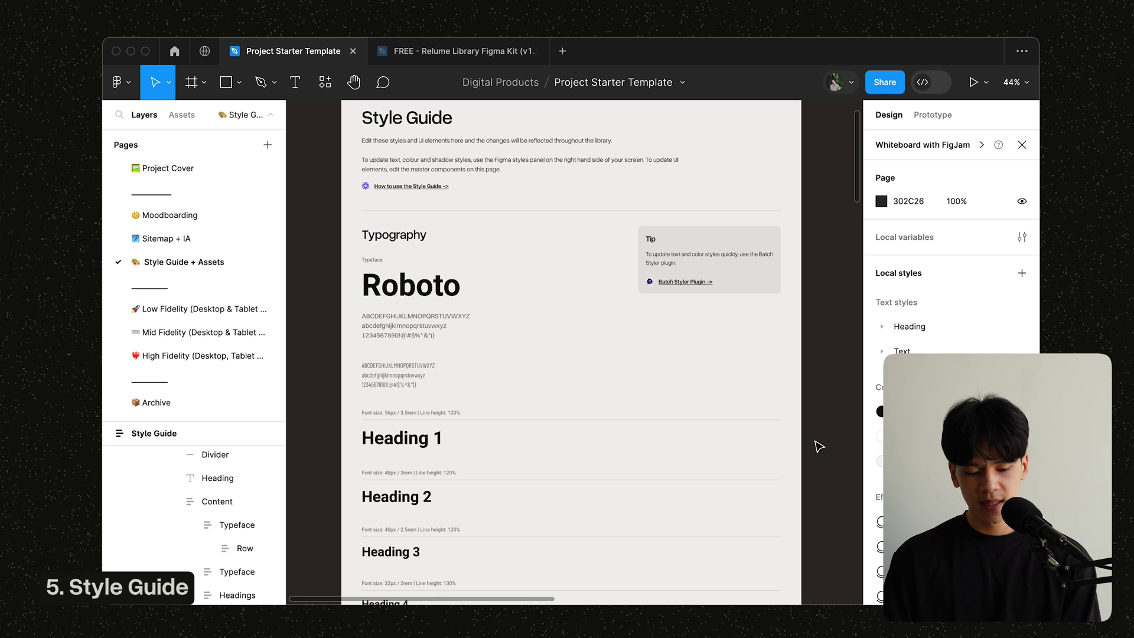
scroll(661, 444, "down", 6)
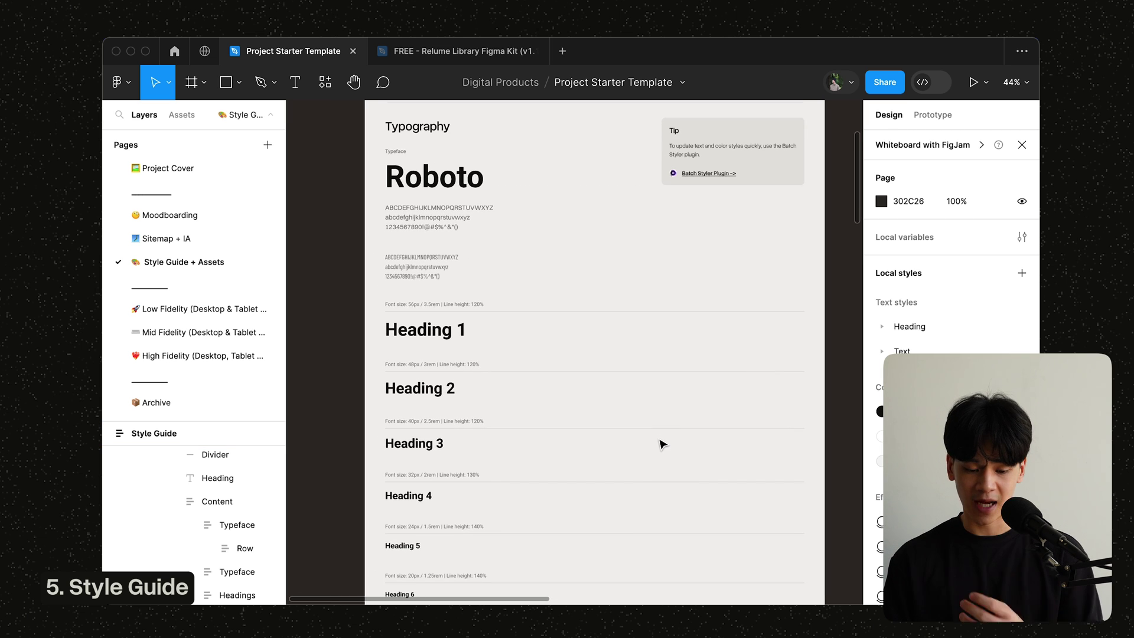
scroll(661, 444, "up", 2)
Inspect the Roboto typeface block and select the entire Style Guide frame
left_click(447, 205)
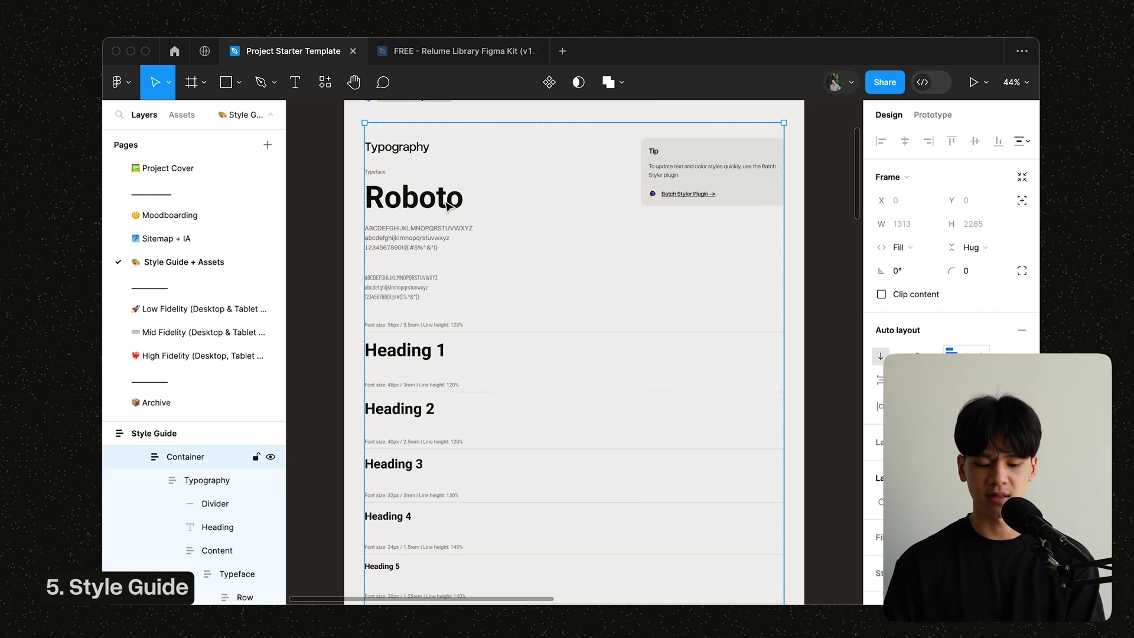
double_click(447, 205)
double_click(447, 205)
scroll(463, 271, "left", 2)
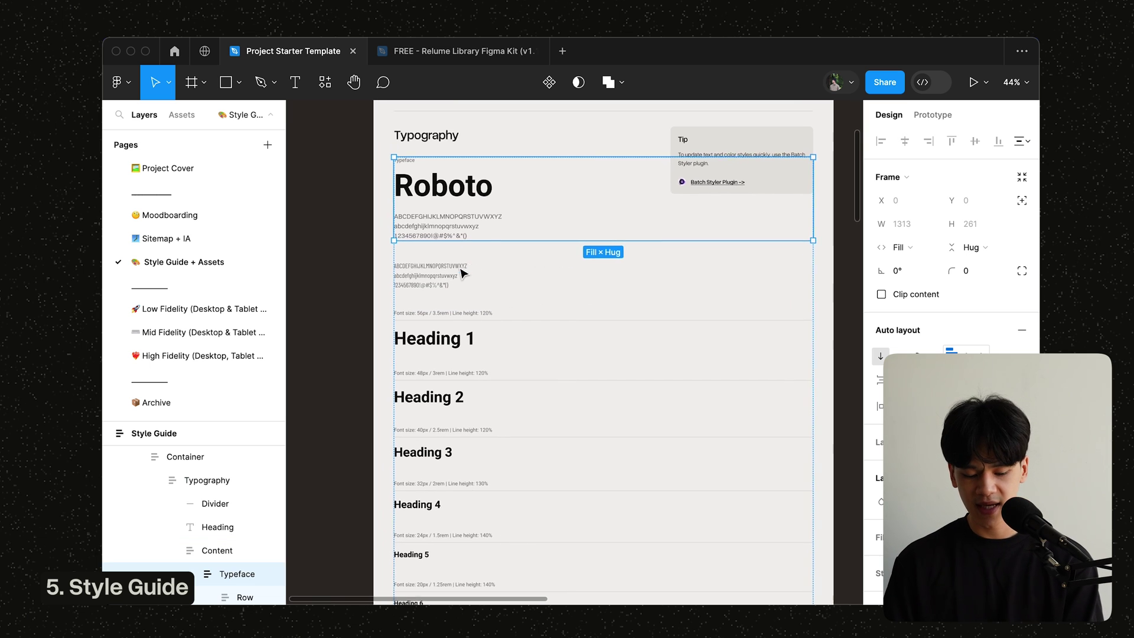
left_click(372, 303)
scroll(443, 399, "down", 3)
scroll(442, 403, "down", 5)
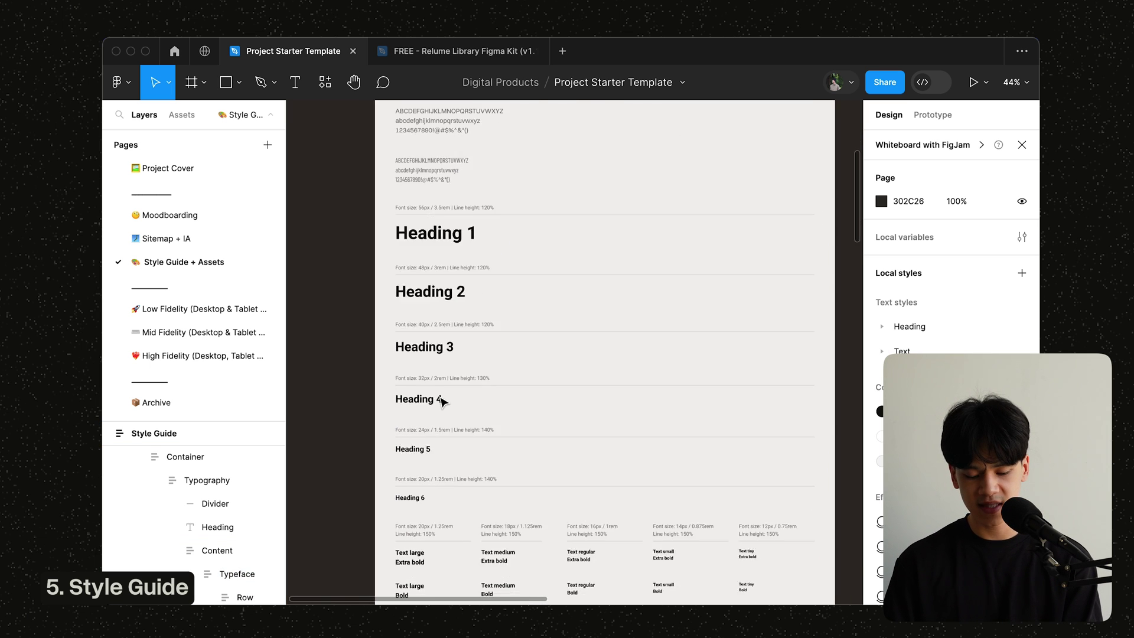
scroll(443, 402, "up", 3)
scroll(443, 403, "up", 6)
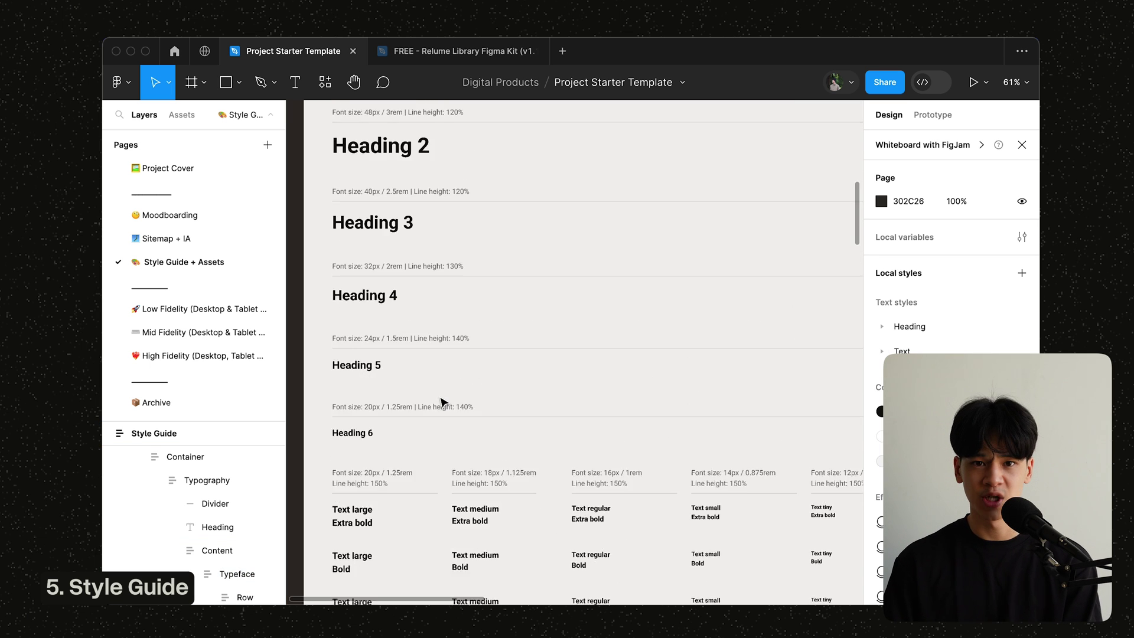
scroll(442, 403, "down", 3)
scroll(443, 401, "up", 5)
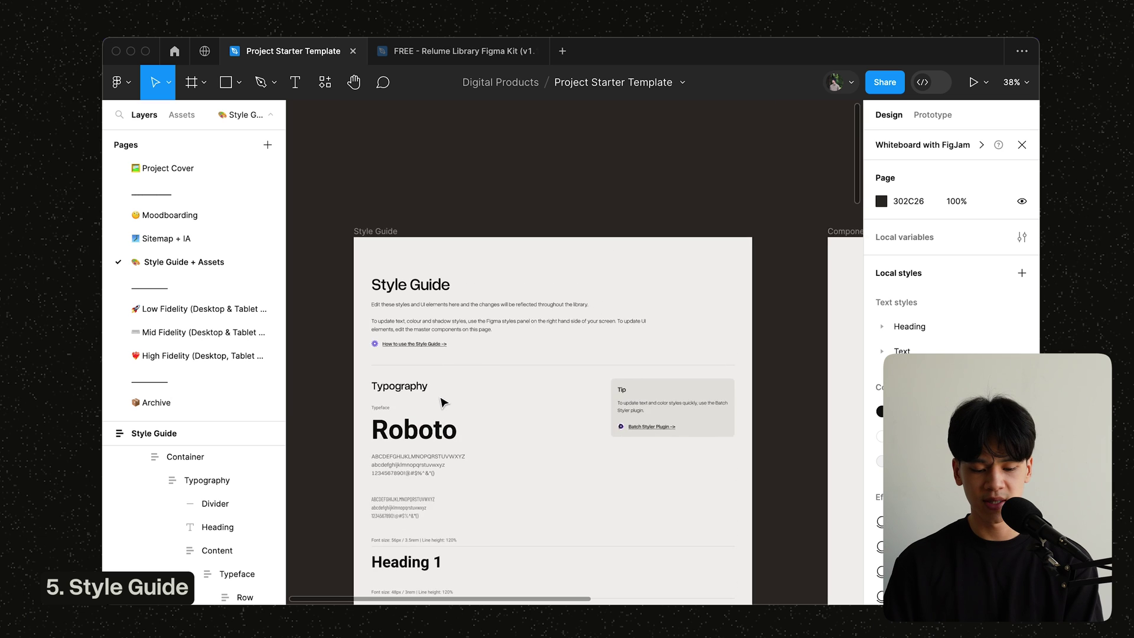
left_click(393, 258)
Launch the Batch Styler plugin with the Style Guide frame selected
left_click(386, 247)
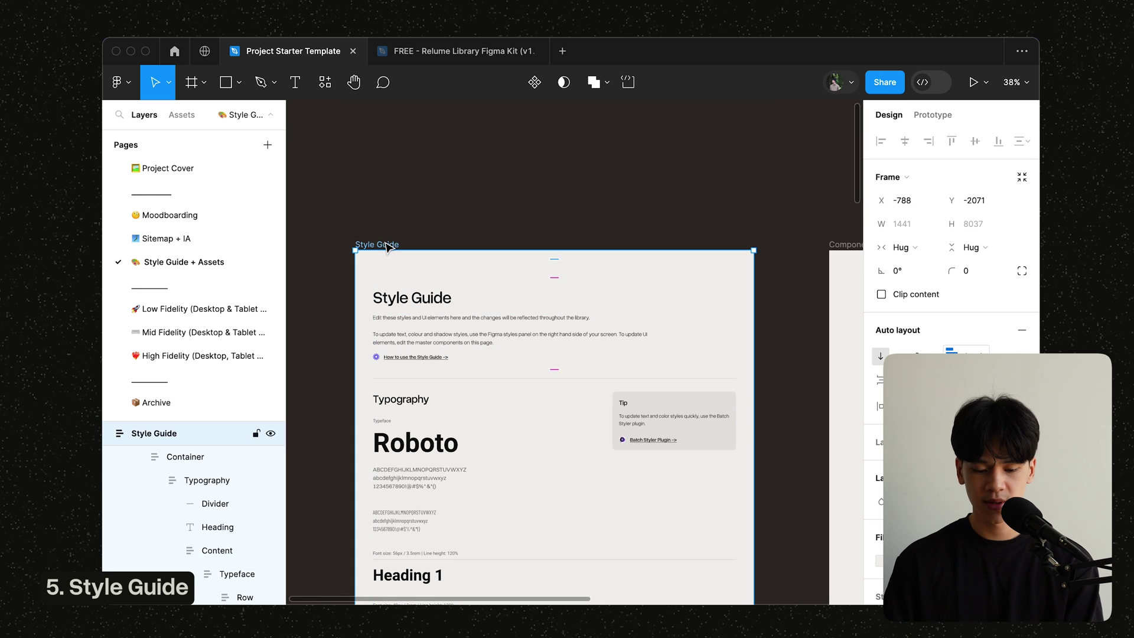
right_click(487, 40)
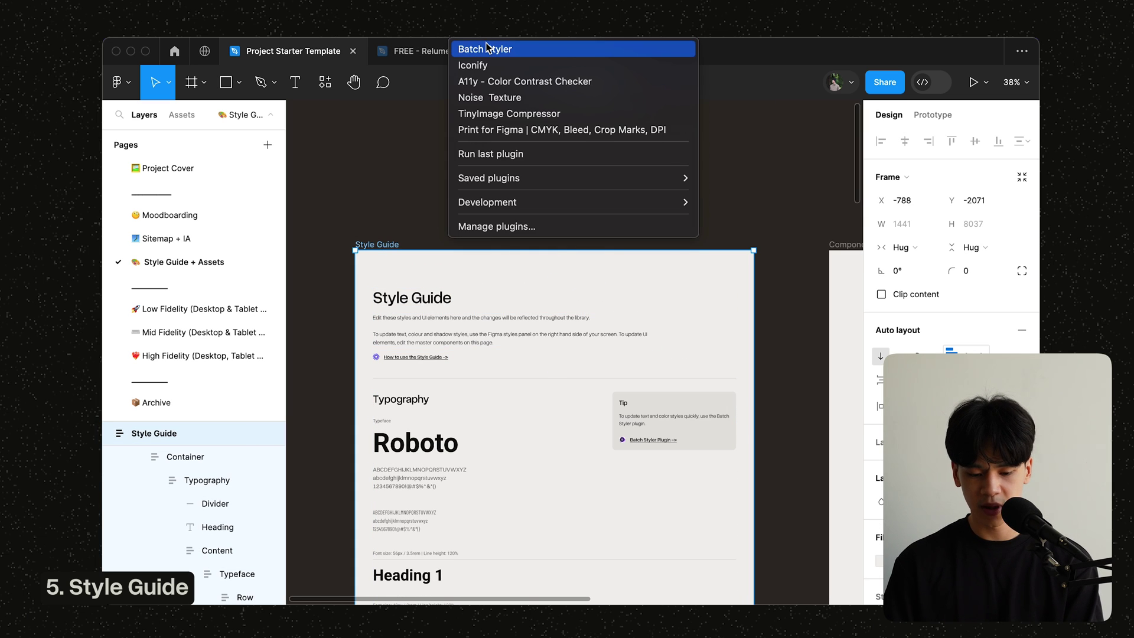
left_click(483, 43)
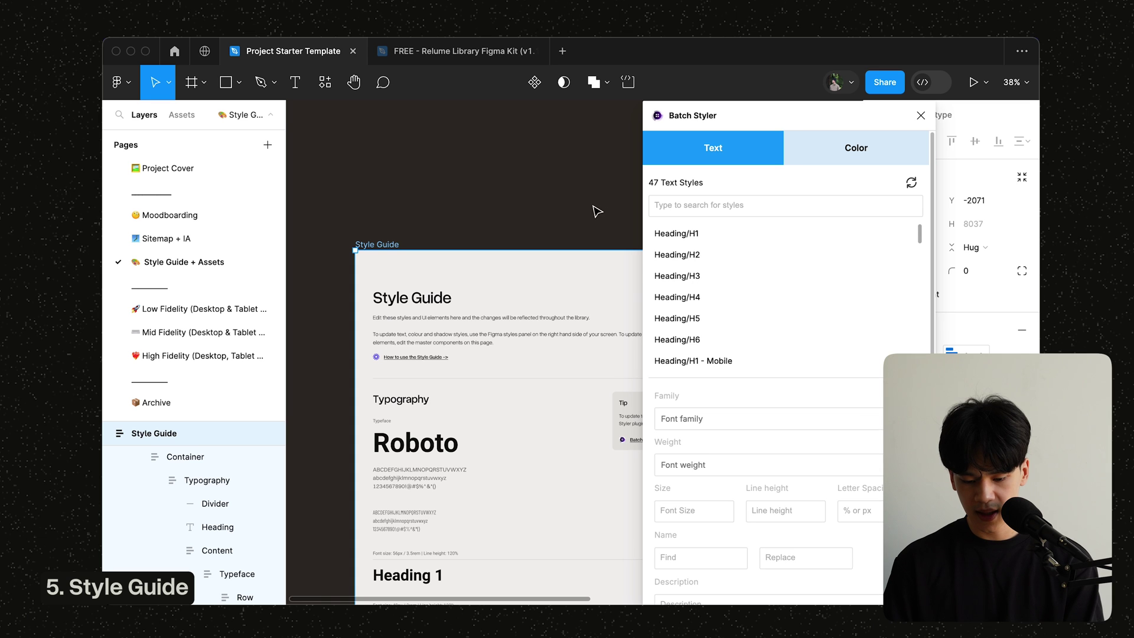
scroll(761, 309, "down", 1)
scroll(761, 309, "down", 10)
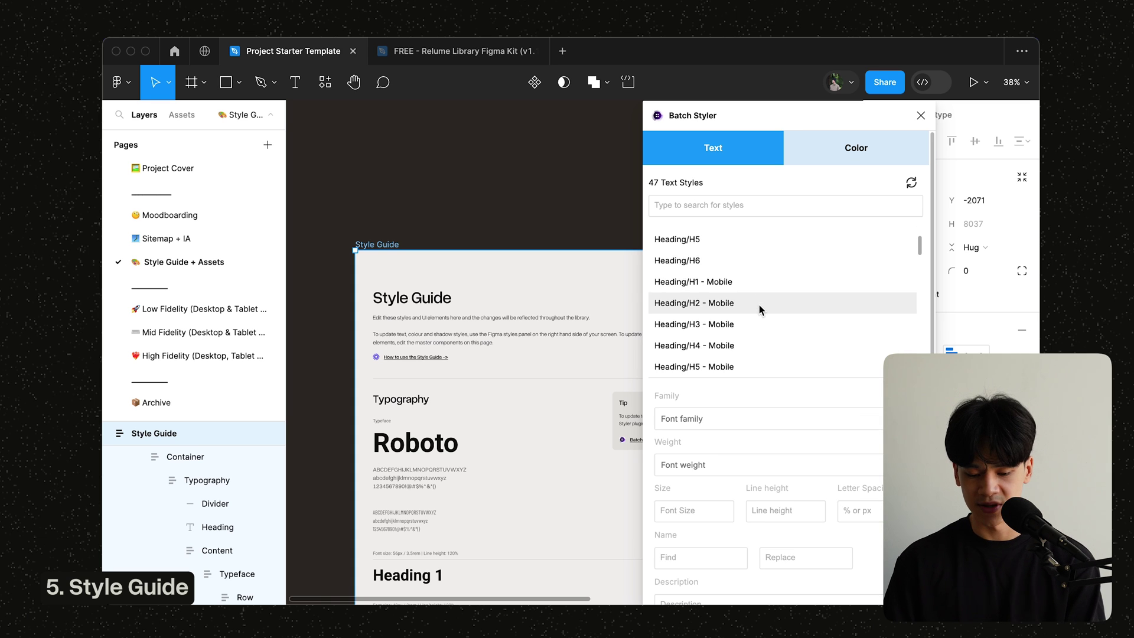
scroll(760, 309, "down", 8)
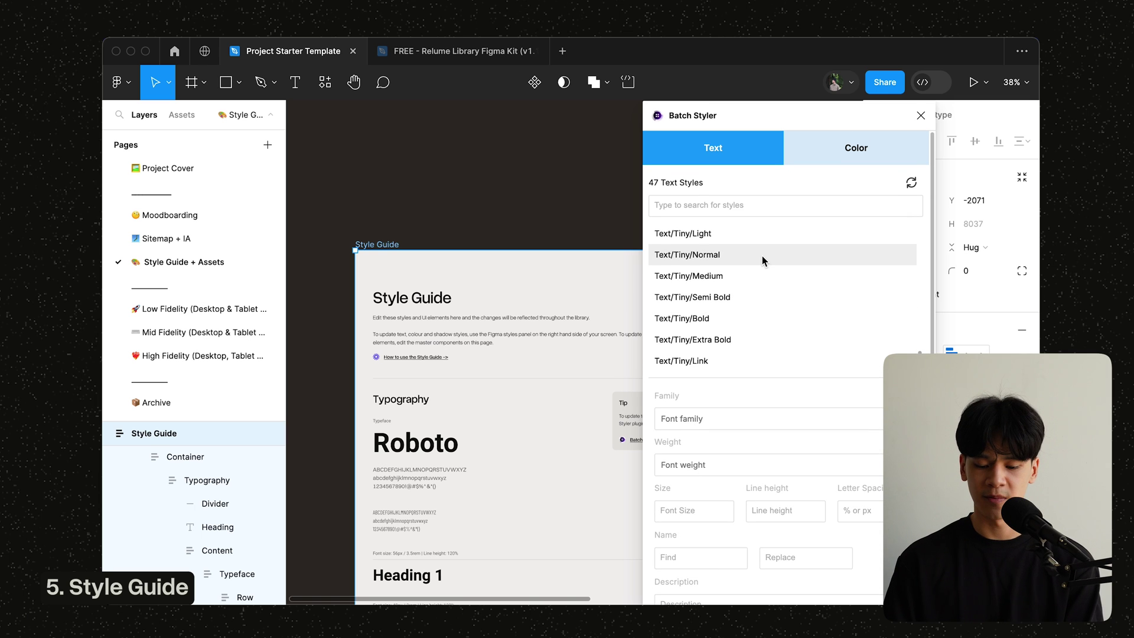
scroll(762, 256, "up", 18)
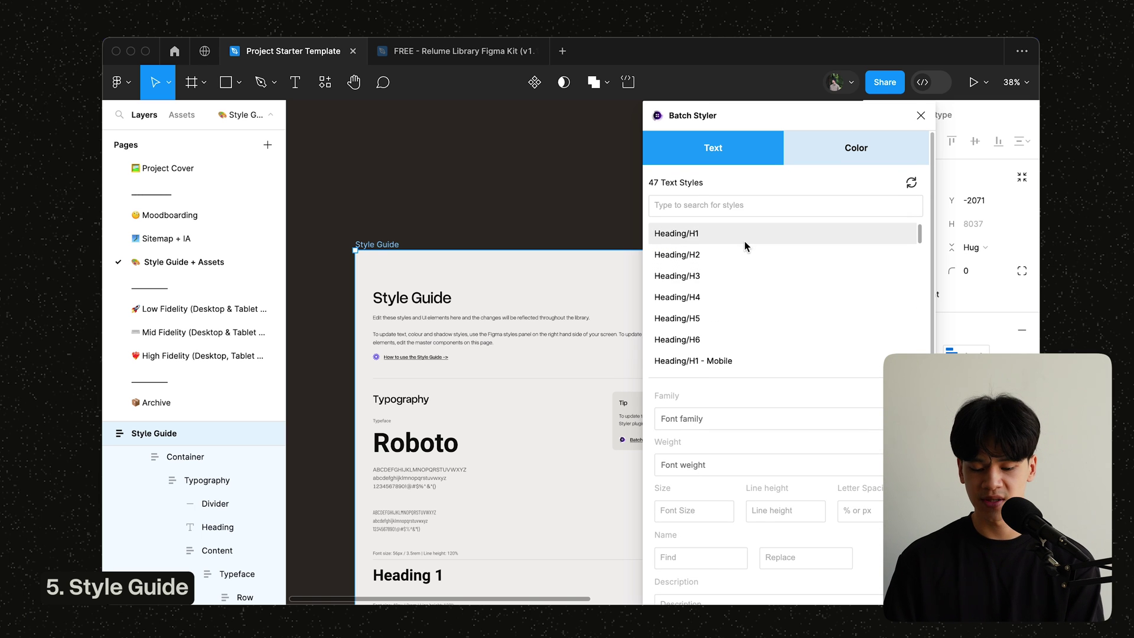
Select styles Heading/H1 through Text/Tiny/Link and update all 47 to the Satoshi family
left_click(744, 237)
scroll(747, 278, "down", 18)
left_click(740, 367, "shift")
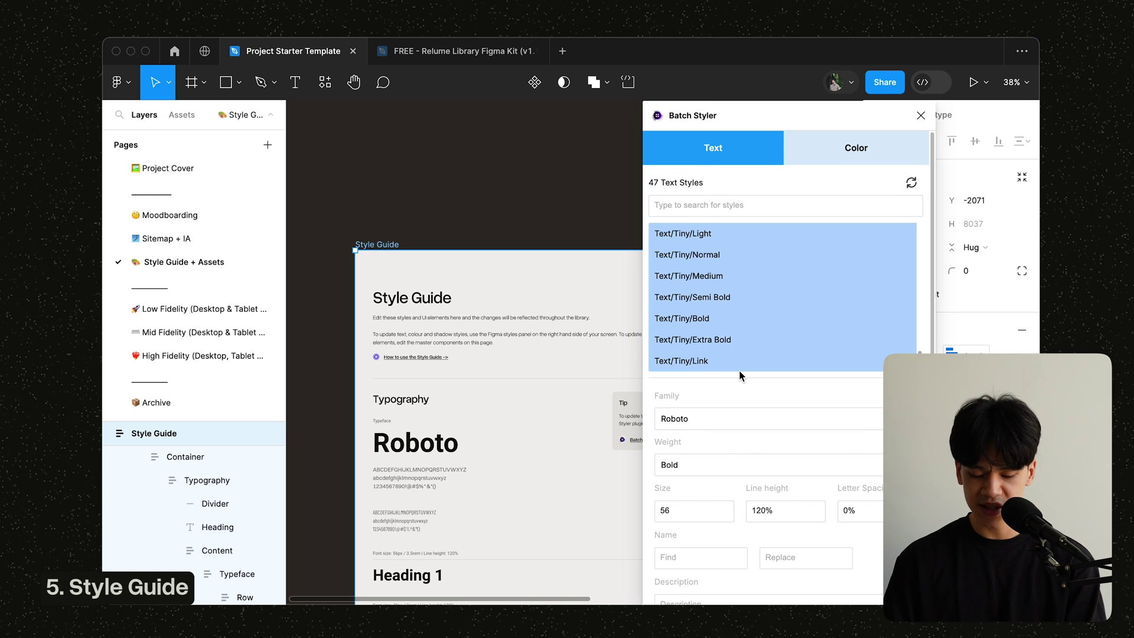
left_click(736, 416)
type("s")
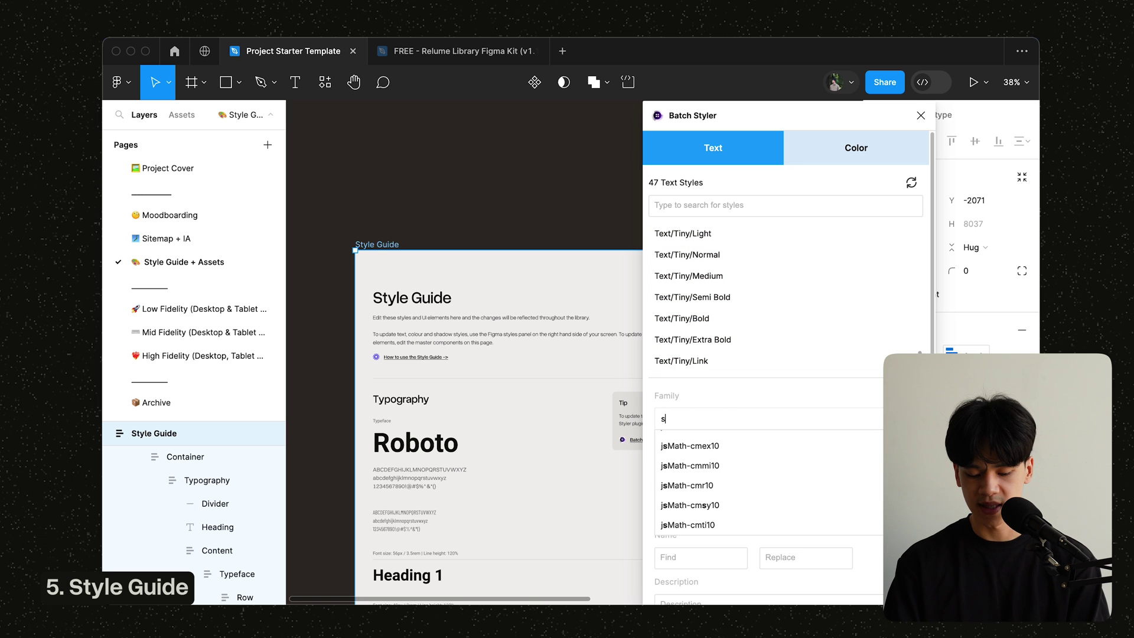
type("atos")
left_click(730, 440)
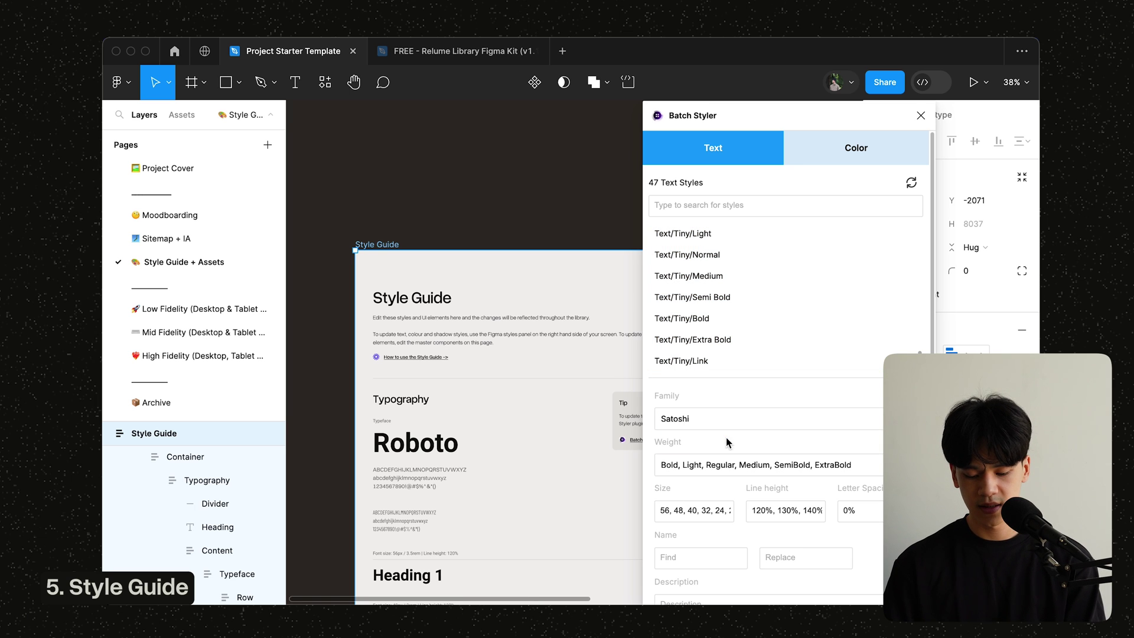
scroll(743, 454, "down", 2)
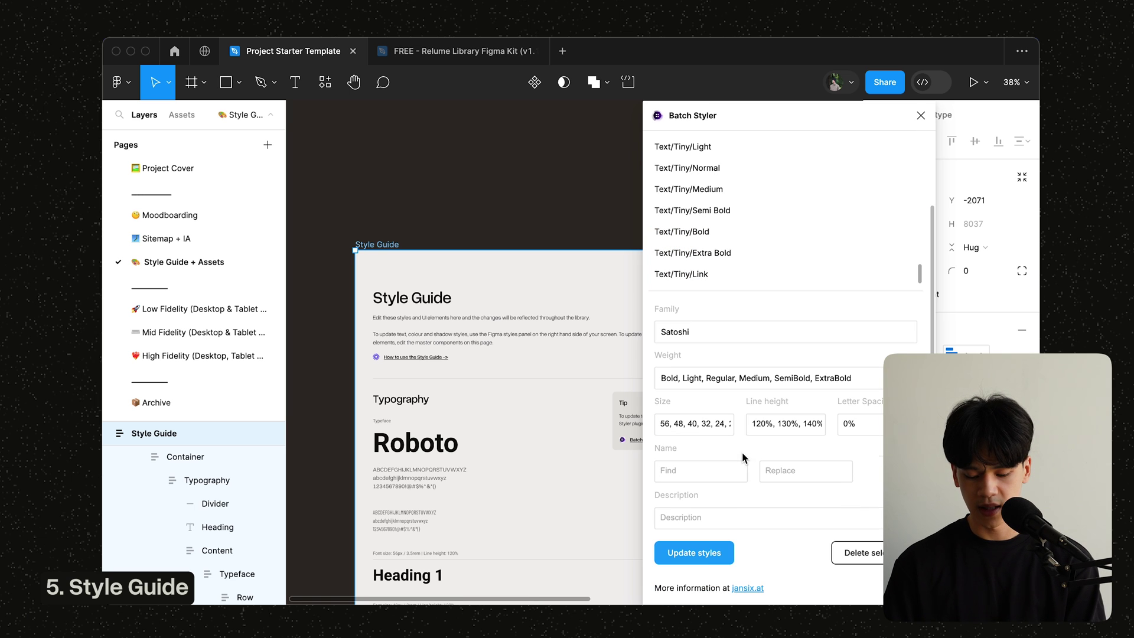
left_click(704, 554)
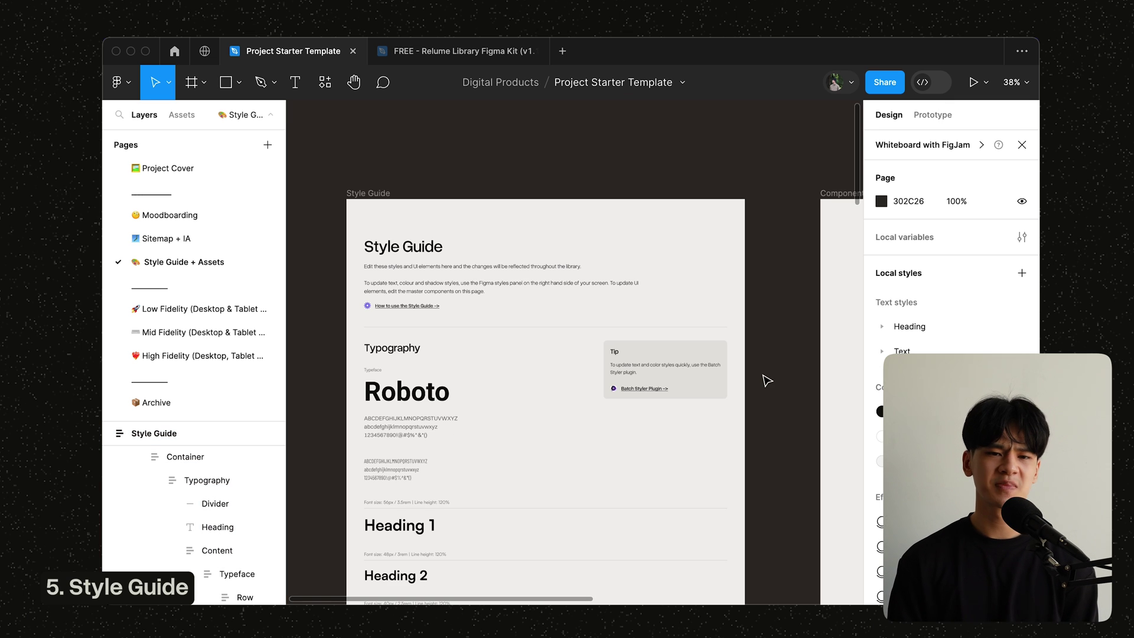
scroll(767, 380, "right", 8)
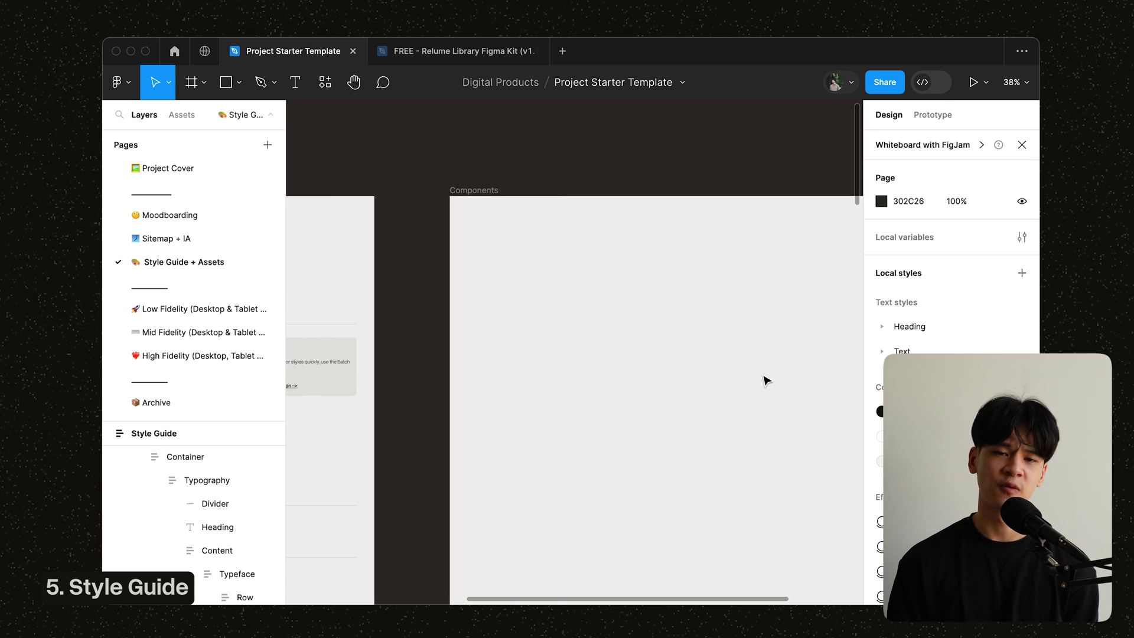
Hide the interface with Ctrl+\ and deselect the Desktop frame
scroll(766, 380, "down", 2)
scroll(767, 380, "down", 2)
scroll(767, 380, "right", 2)
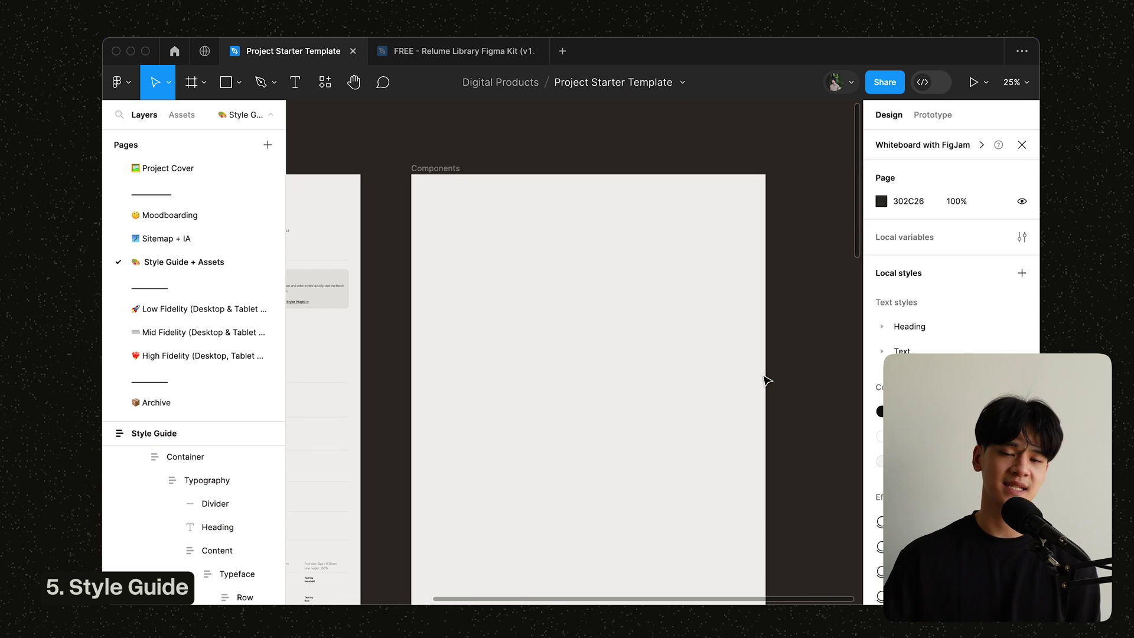
key("ctrl+backslash")
scroll(767, 380, "down", 1)
scroll(767, 380, "right", 1)
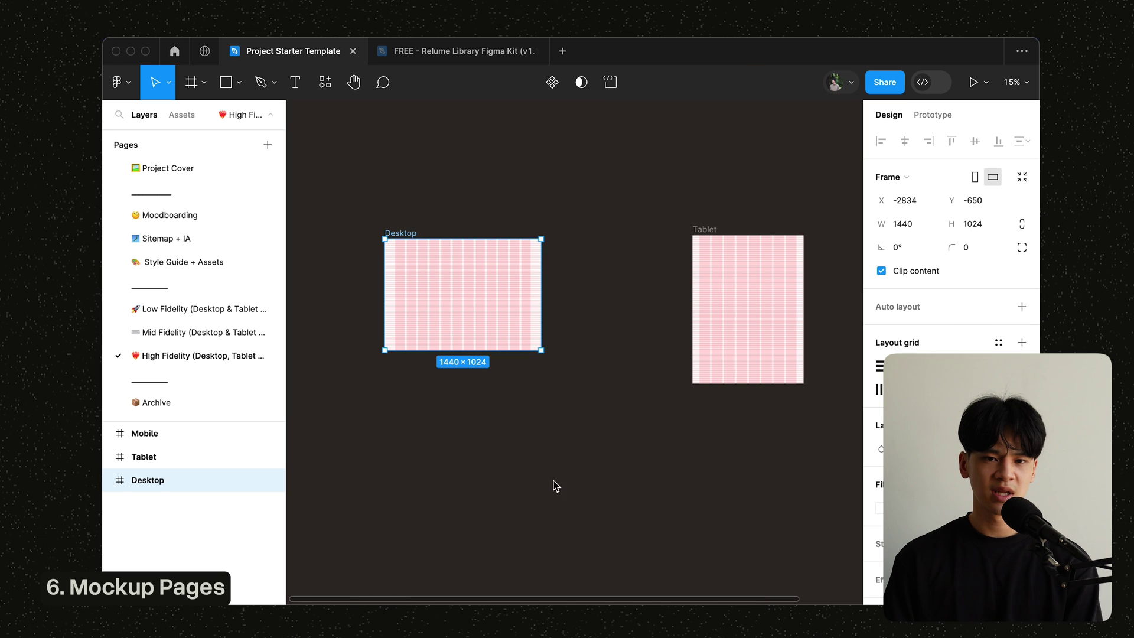
left_click(570, 449)
scroll(570, 448, "up", 2)
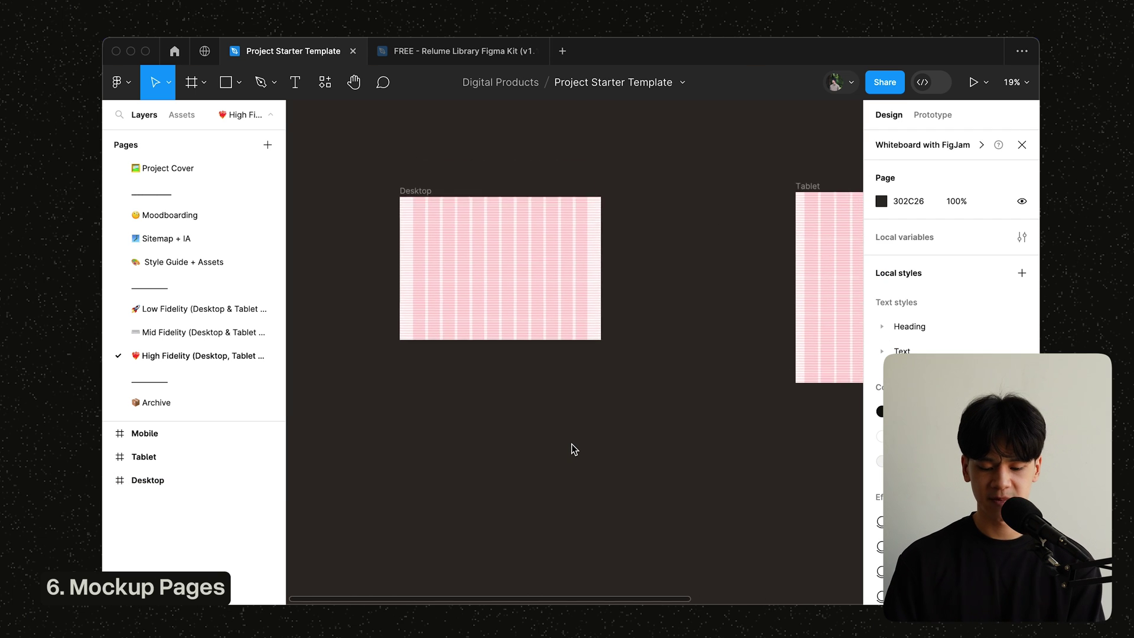
Step through the Low, Mid and High Fidelity pages
left_click(239, 309)
scroll(463, 364, "down", 2)
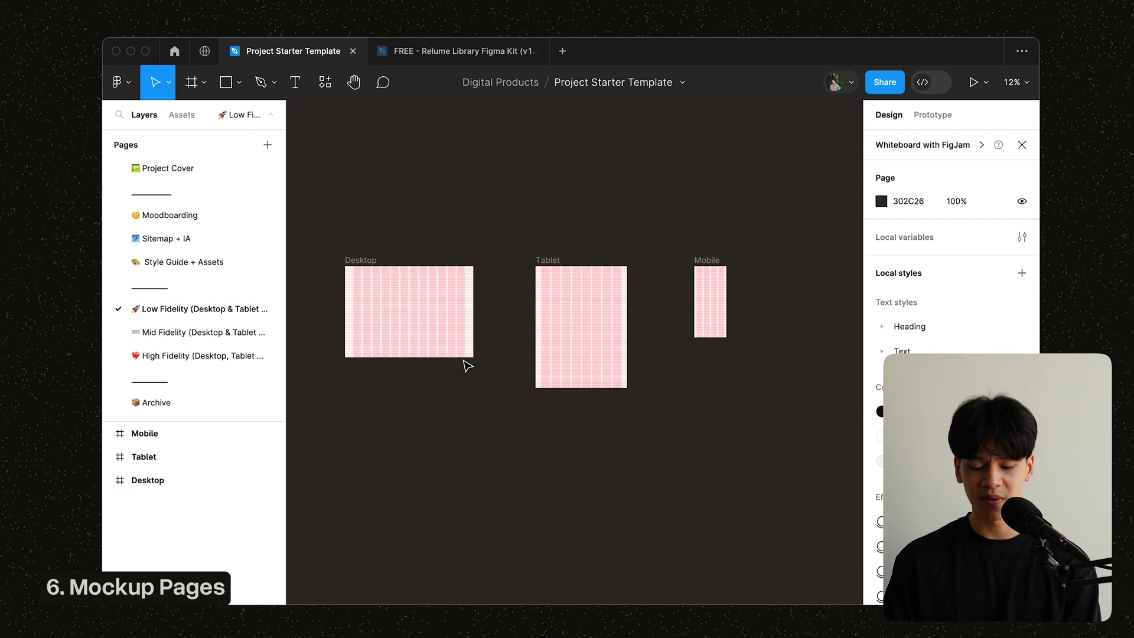
scroll(466, 365, "up", 2)
left_click(224, 331)
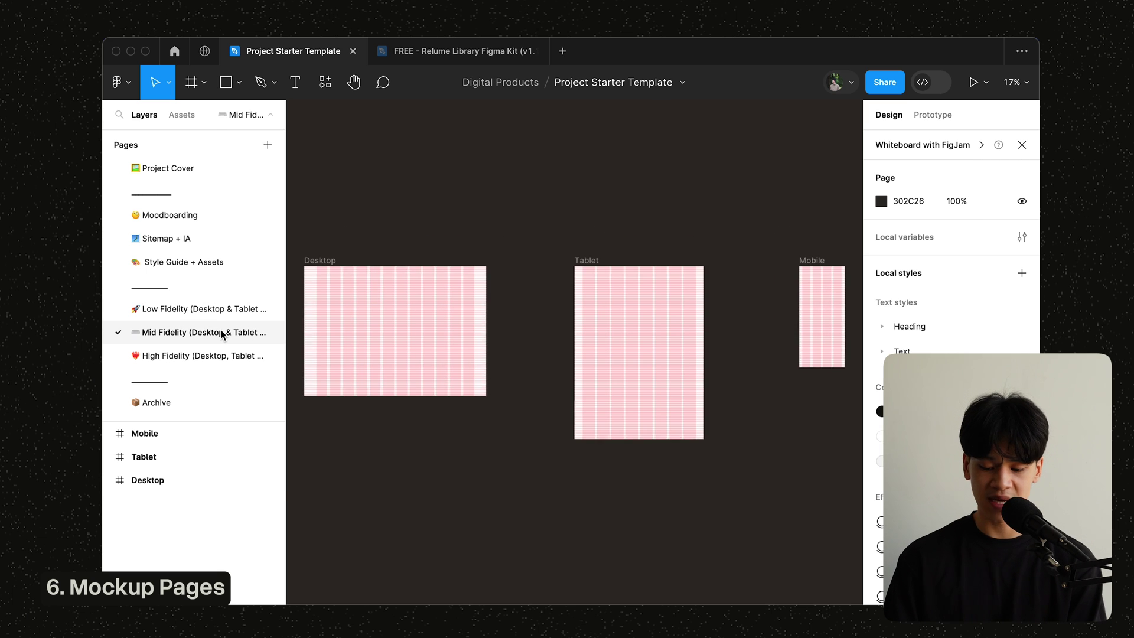
scroll(390, 399, "down", 1)
left_click(229, 356)
scroll(456, 349, "down", 1)
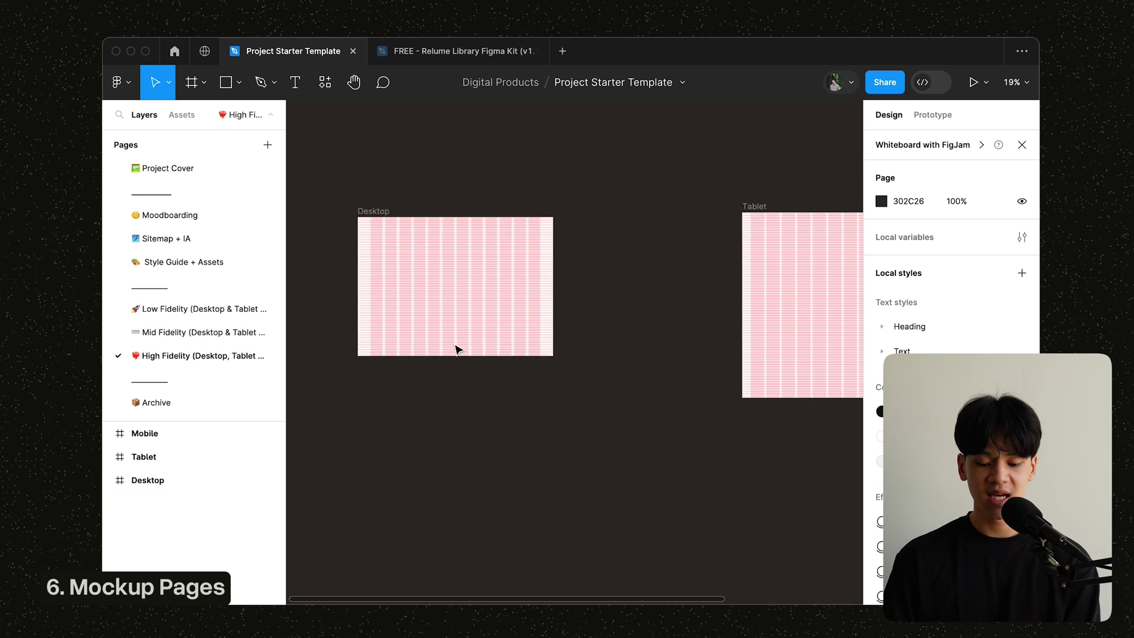
Show layout grids on the High Fidelity frames and duplicate the Desktop frame beside it
key("shift+g")
key("shift+g")
scroll(455, 349, "up", 2)
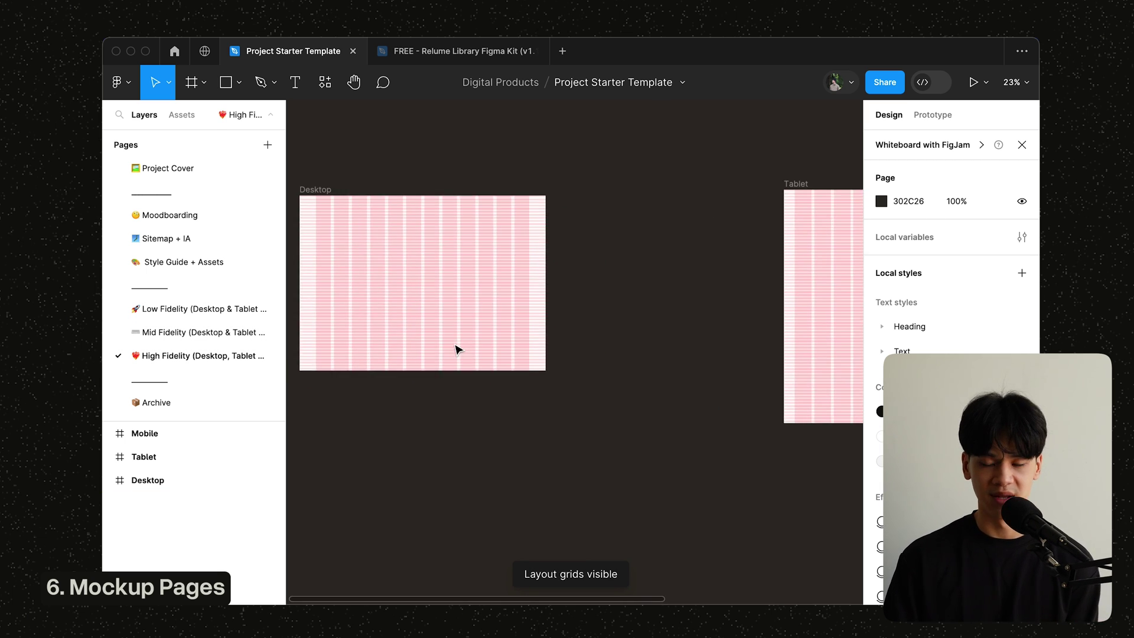
scroll(556, 341, "down", 2)
scroll(555, 338, "left", 3)
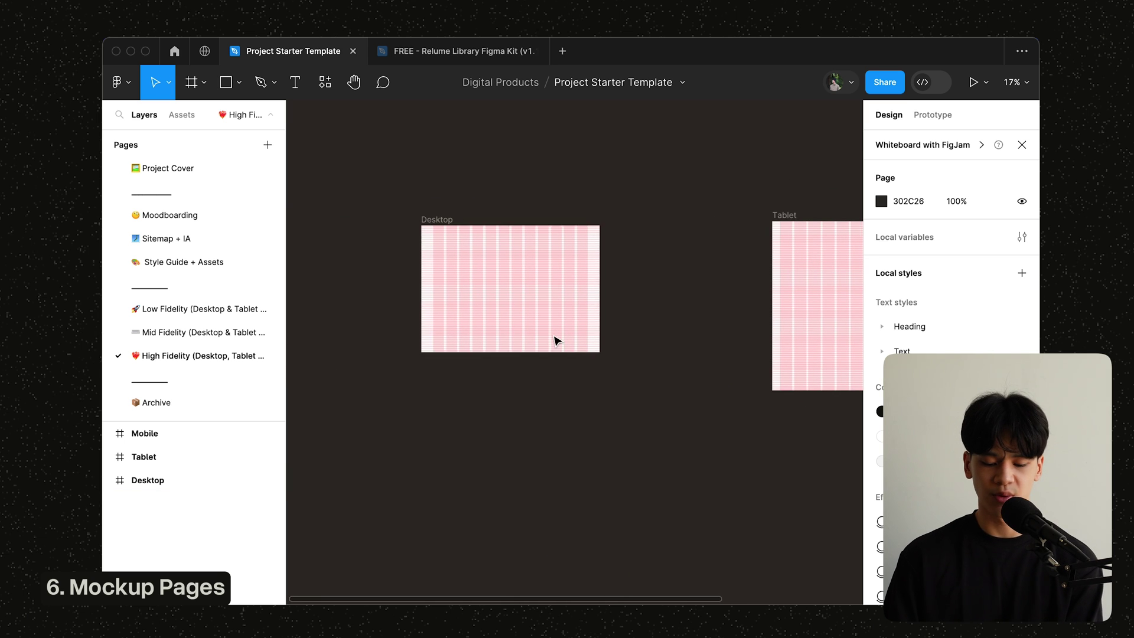
scroll(554, 337, "left", 2)
scroll(554, 337, "up", 2)
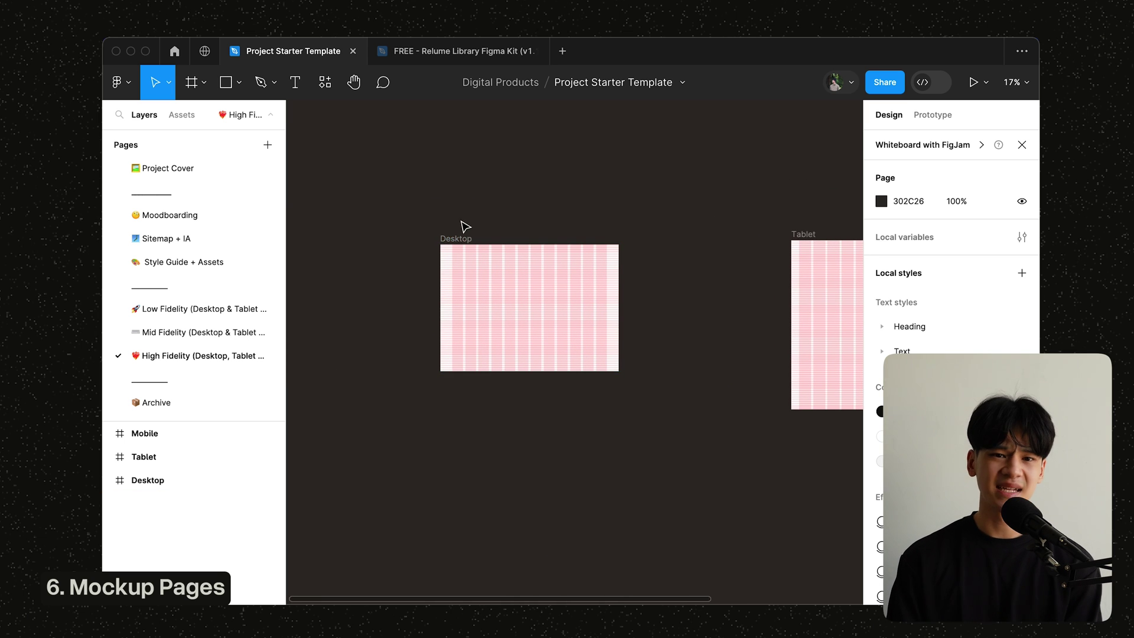
left_click_drag(461, 237, 581, 243)
Wrap both Desktop frames in a new frame and convert it to a section
left_click(391, 243, "shift")
right_click(390, 243)
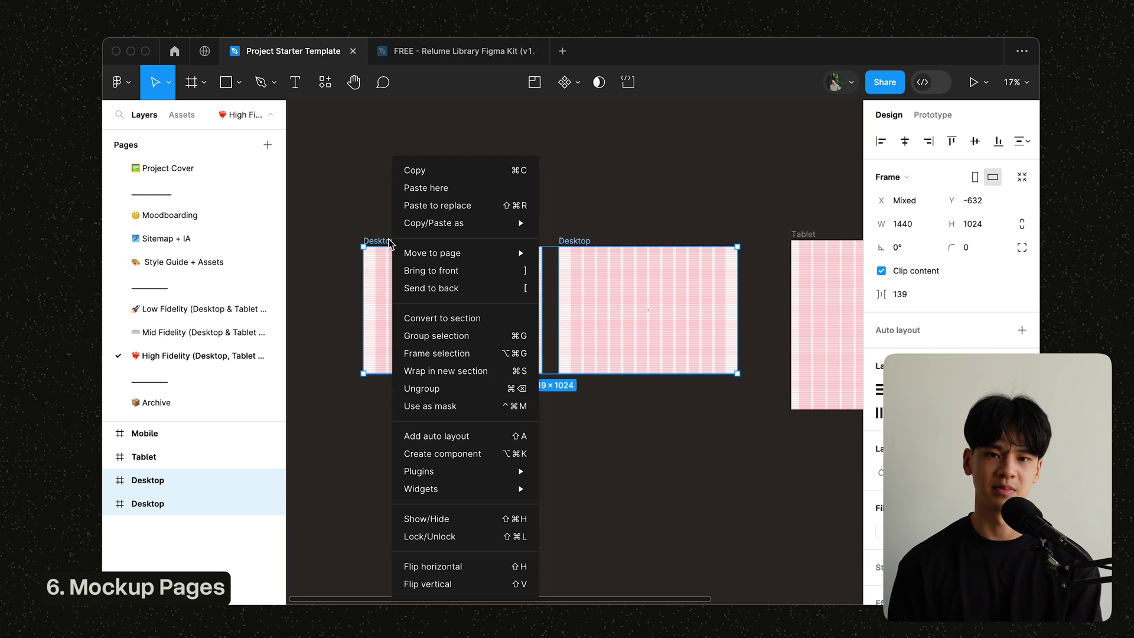
left_click(434, 353)
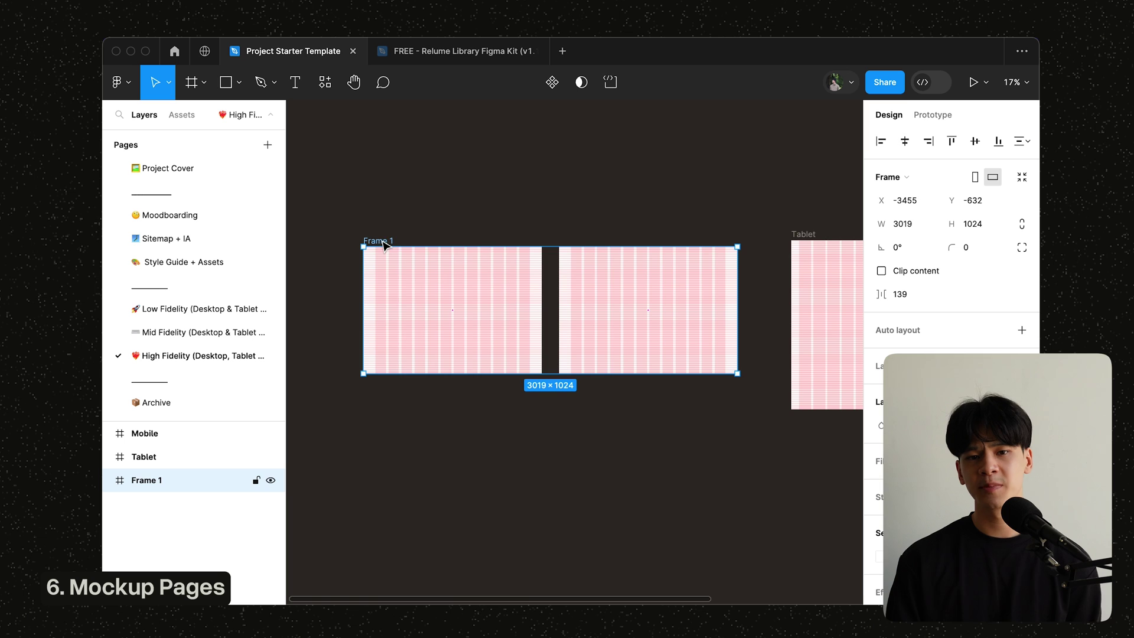
right_click(384, 245)
left_click(430, 314)
Name the section Homepage and move it higher on the canvas
left_click(455, 202)
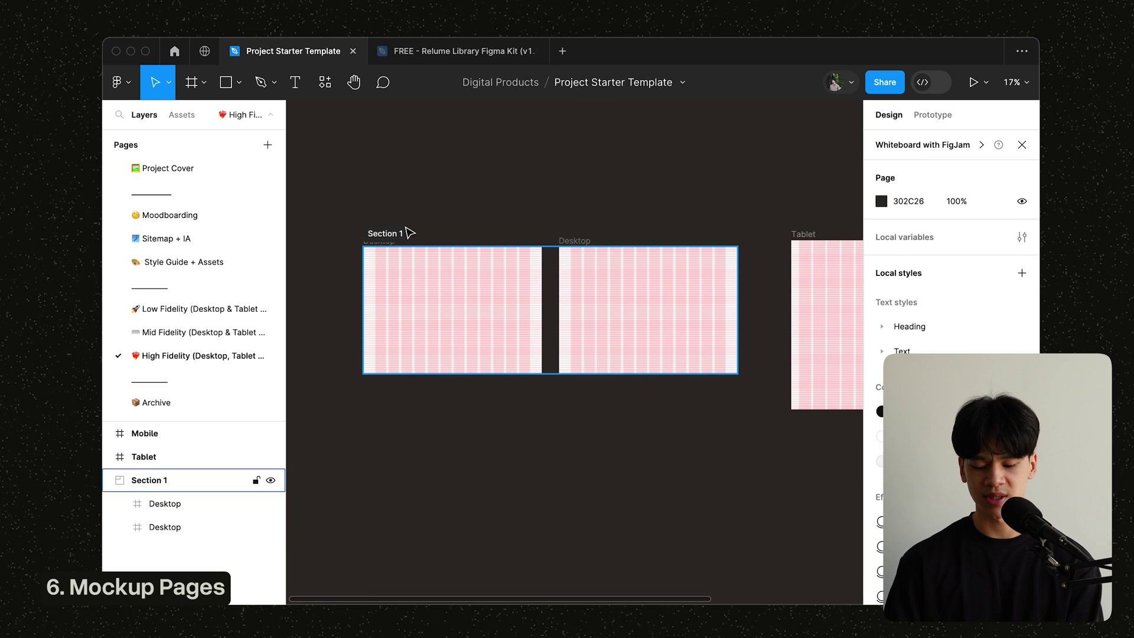
left_click(394, 237)
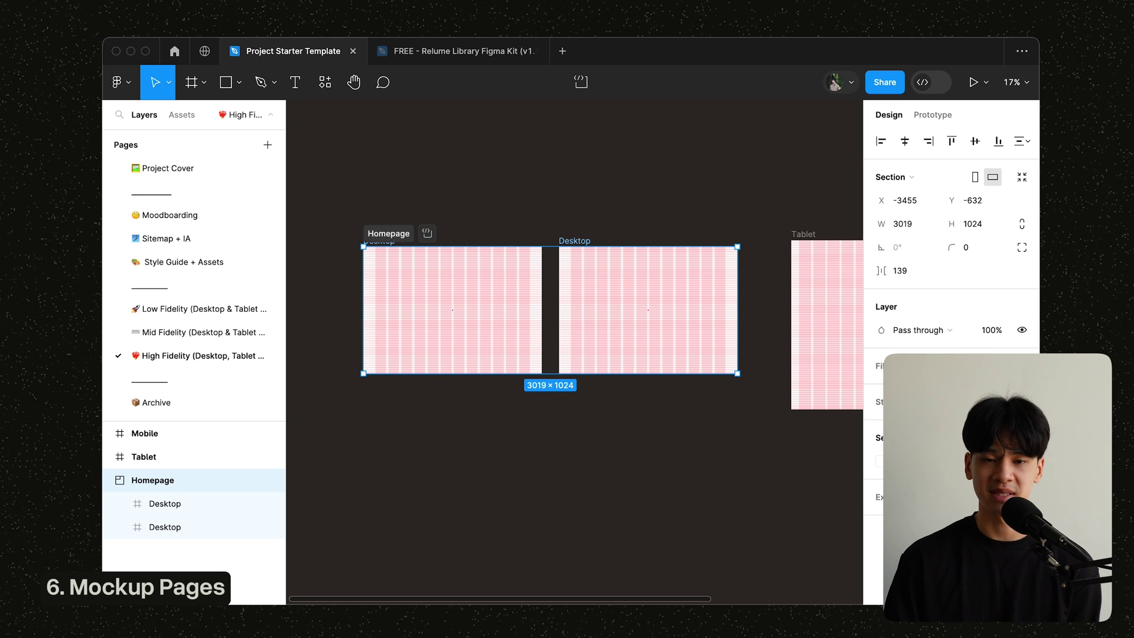
left_click(457, 211)
left_click_drag(389, 235, 443, 195)
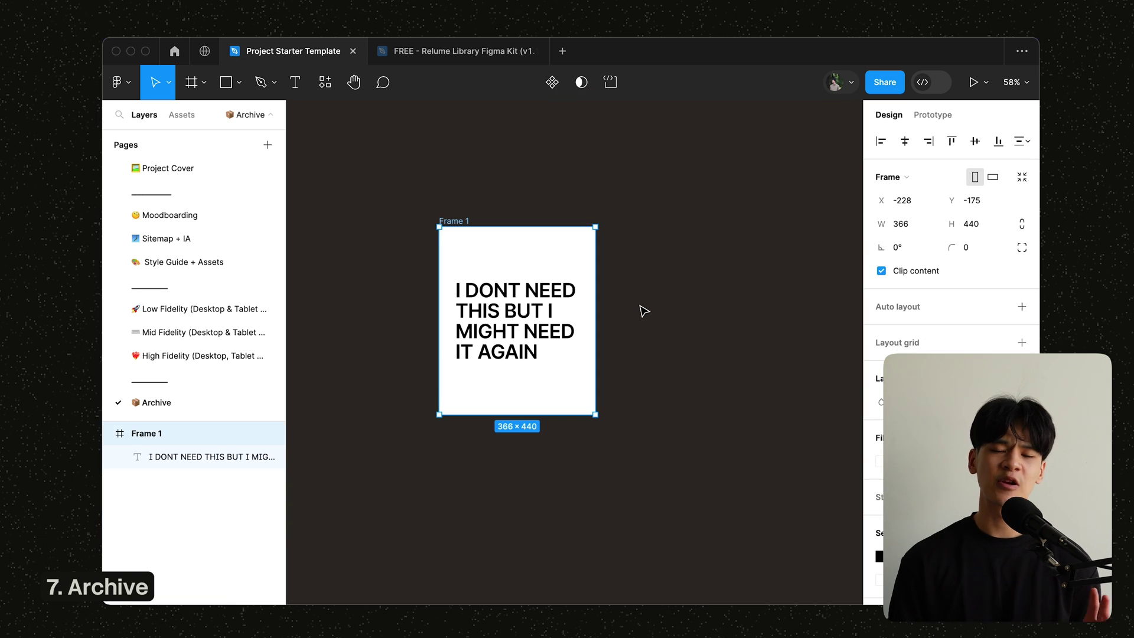
left_click(645, 311)
Duplicate the Archive page's note frame repeatedly with Ctrl+D, up to Frame 21
scroll(647, 316, "up", 2)
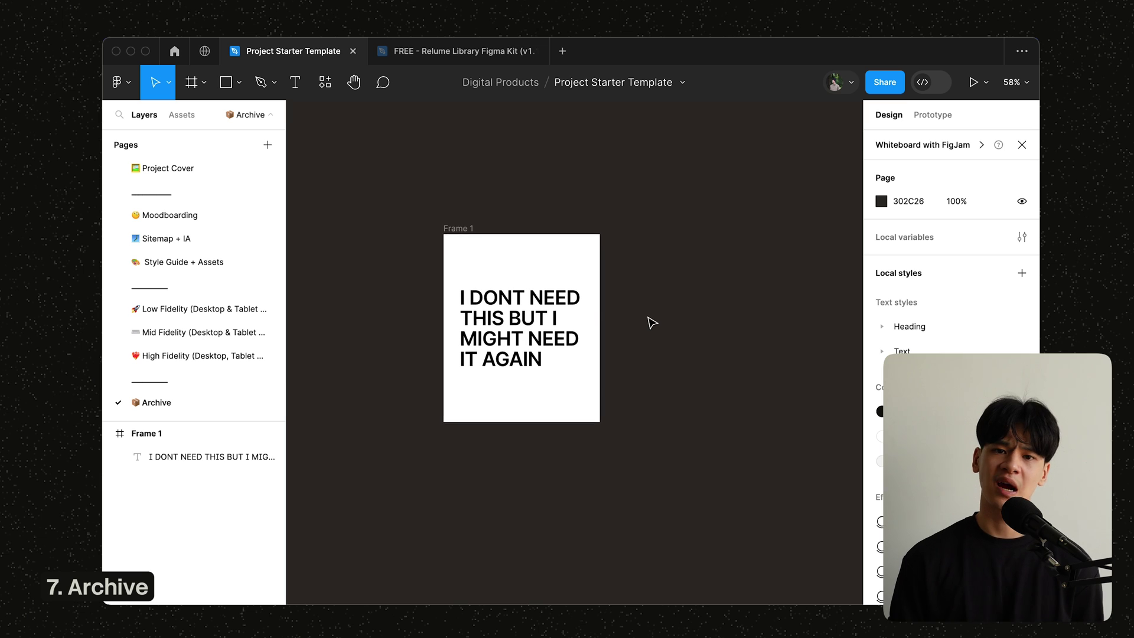
left_click(467, 240)
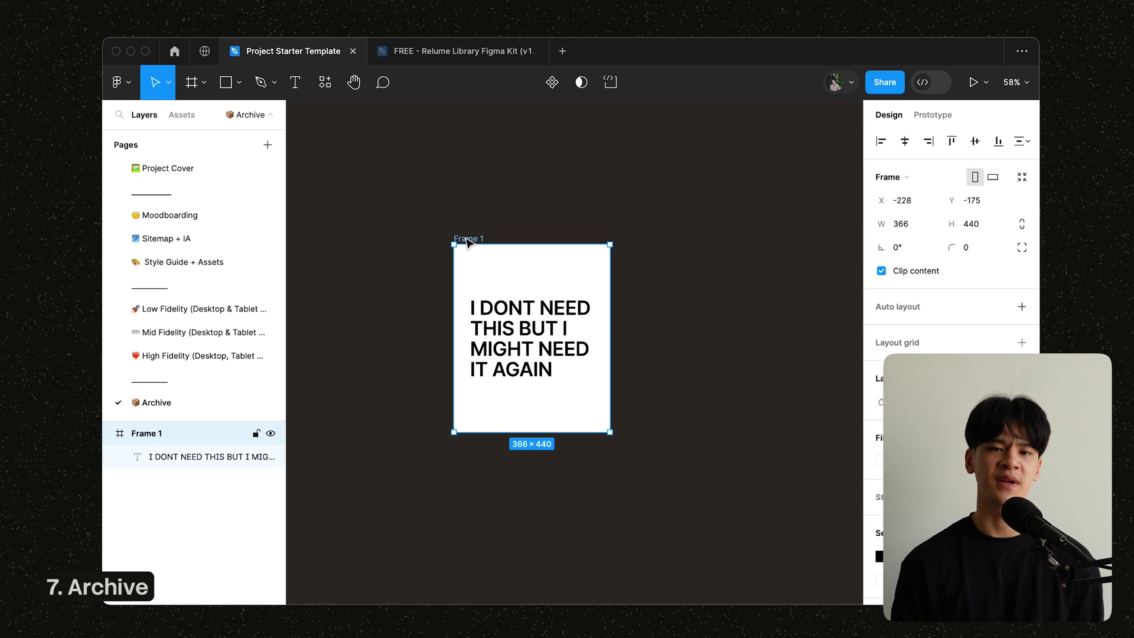
key("ctrl+d")
key("ctrl+d")
key("ctrl+d")
key("ctrl+d")
key("ctrl+d")
key("ctrl+d")
key("ctrl+d")
key("ctrl+d")
key("ctrl+d")
key("ctrl+d")
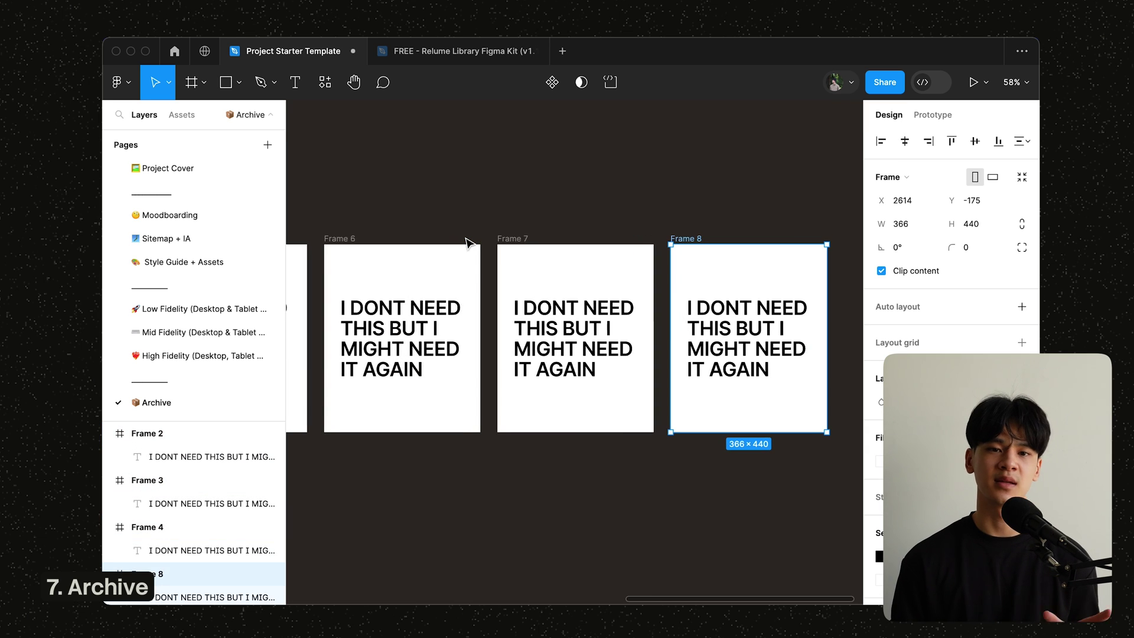
key("ctrl+d")
key("ctrl+d")
key("ctrl+d")
scroll(466, 243, "down", 5)
key("ctrl+d")
key("ctrl+d")
key("ctrl+d")
key("ctrl+d")
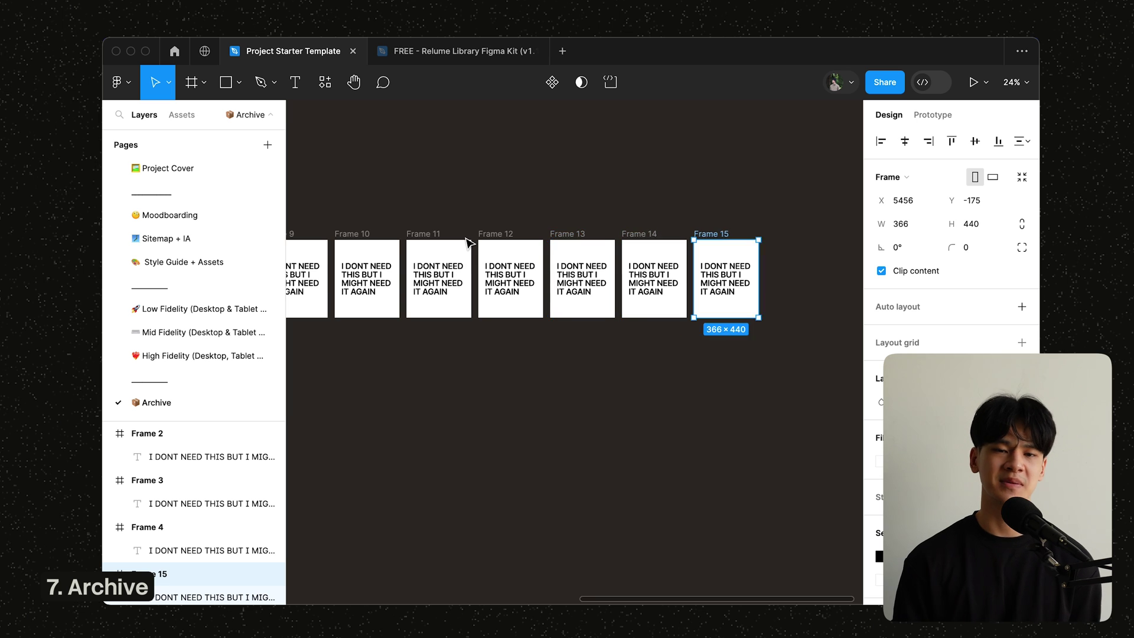
scroll(466, 241, "down", 4)
key("ctrl+d")
key("ctrl+d")
key("ctrl+d")
key("ctrl+d")
key("ctrl+d")
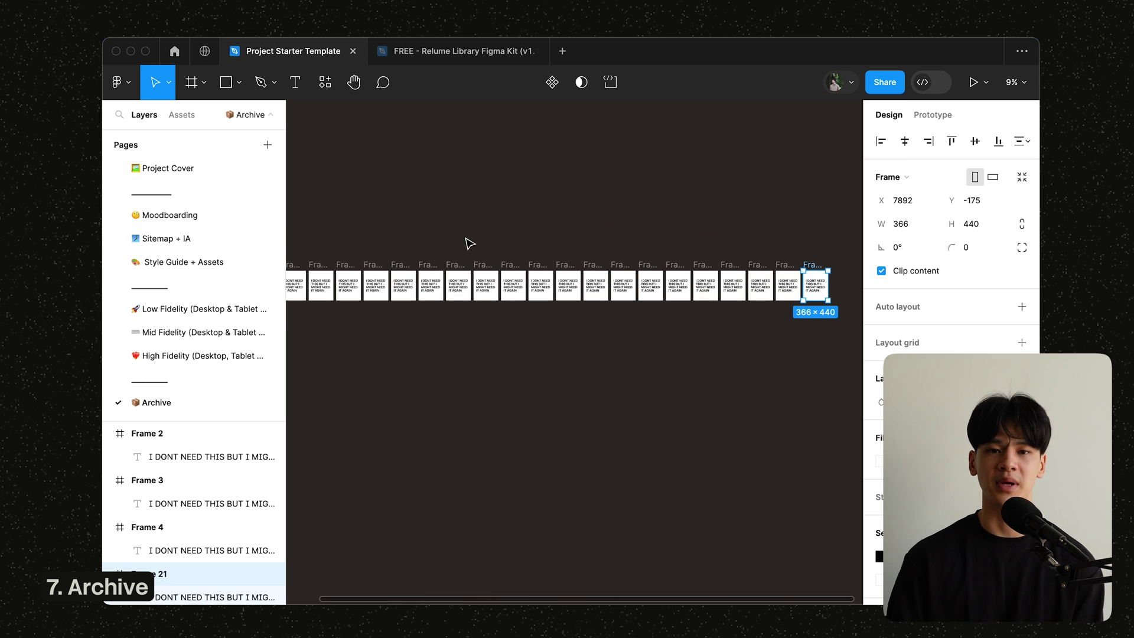